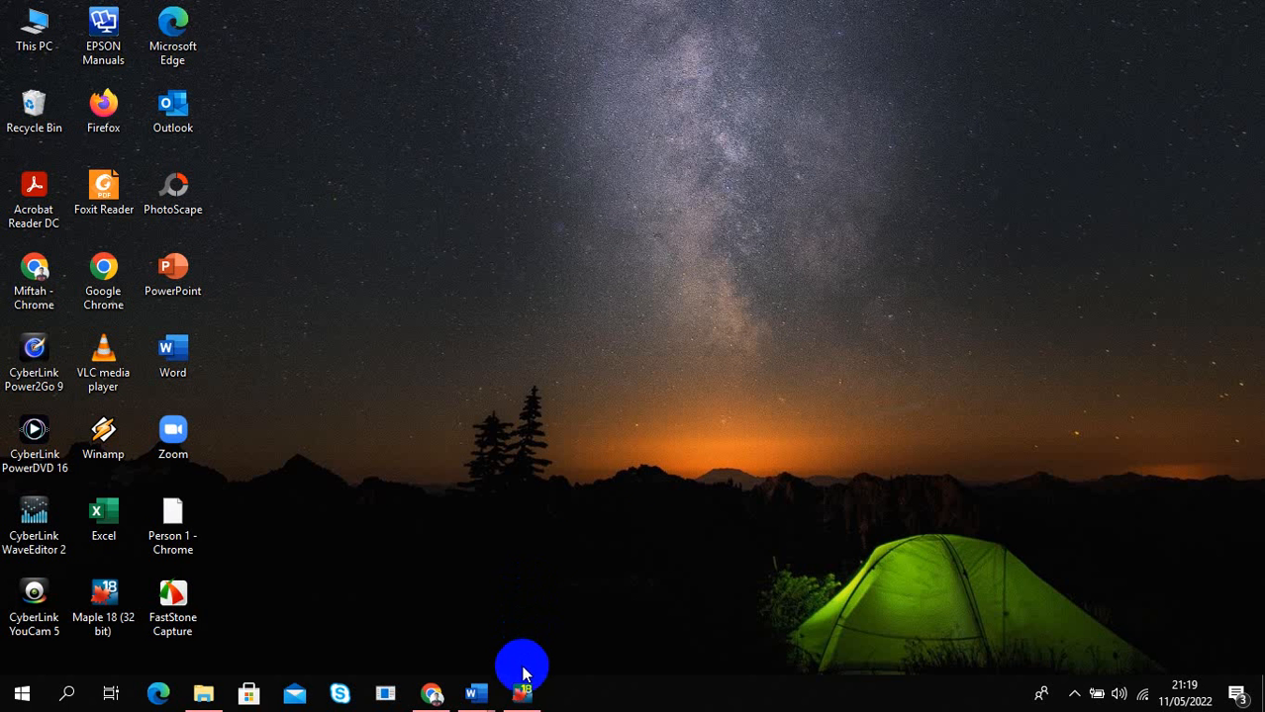
# Switch to Maple 18 and create a new blank worksheet
pyautogui.moveTo(526, 700)
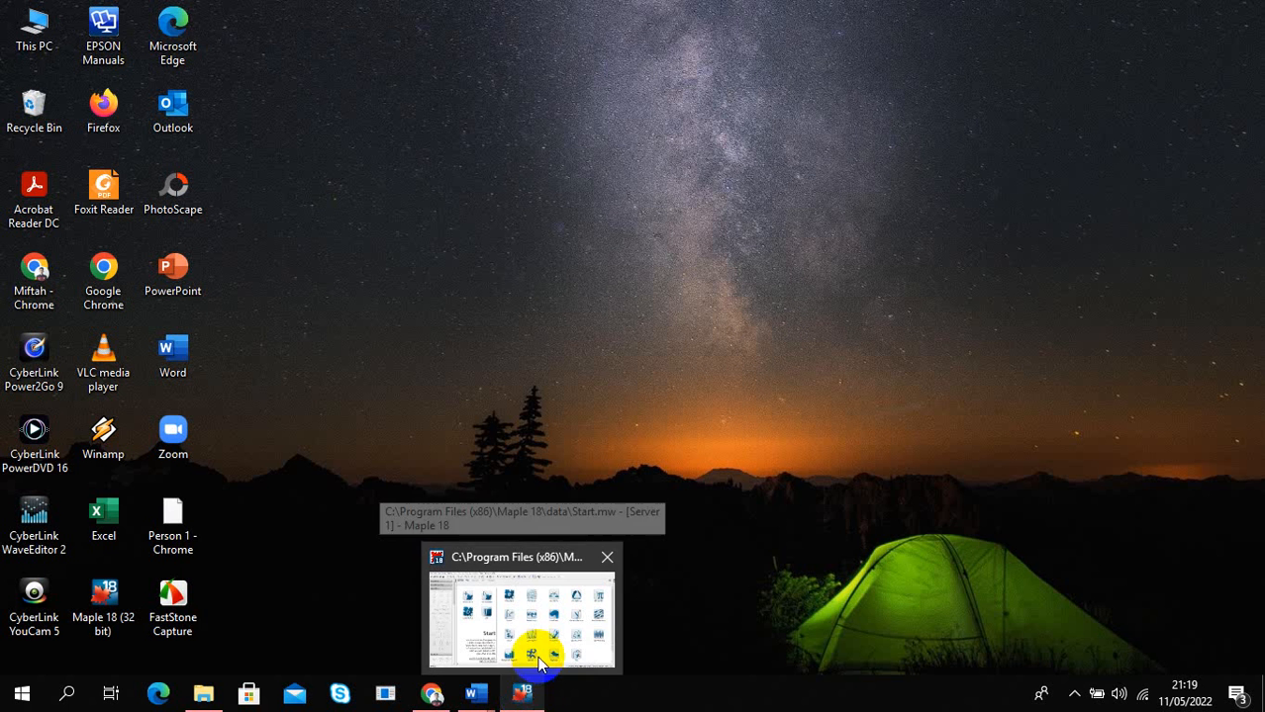
pyautogui.click(540, 659)
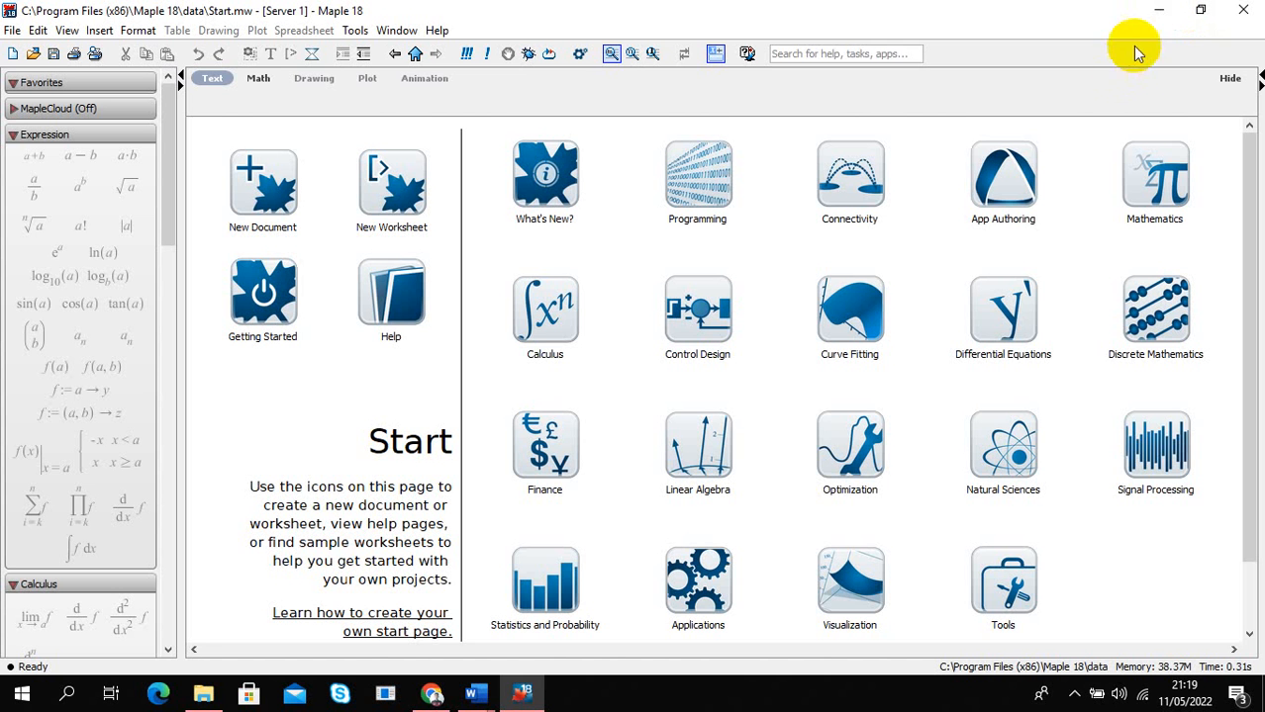
pyautogui.click(523, 694)
pyautogui.click(523, 693)
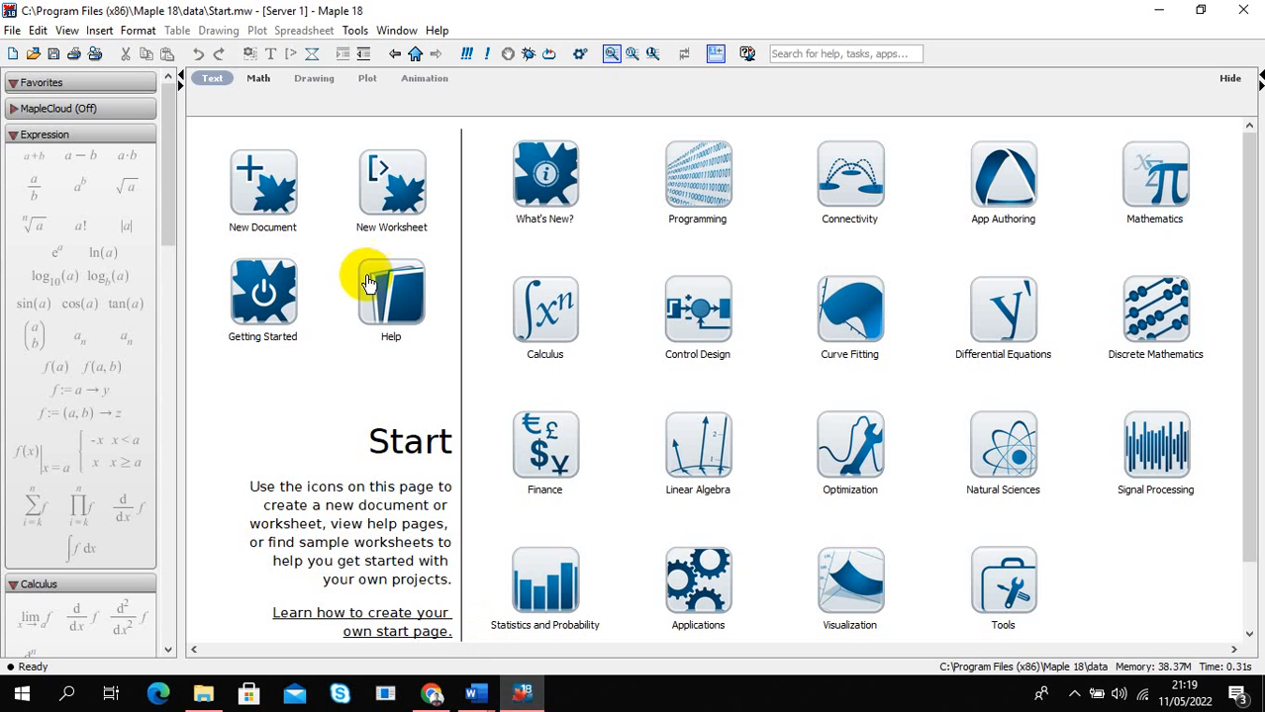
pyautogui.click(384, 203)
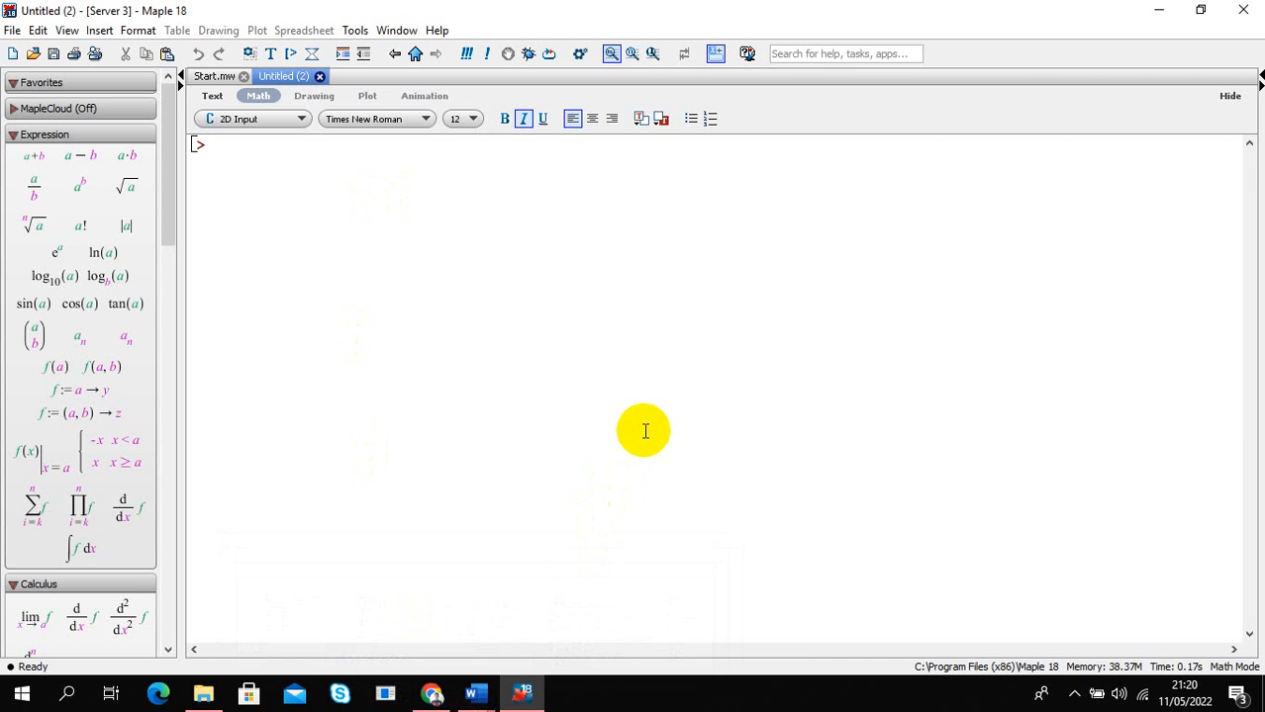
# Arrange Maple side by side with the Word document Nama and show problem 1, the two-variable linear system
pyautogui.press('super+Right')
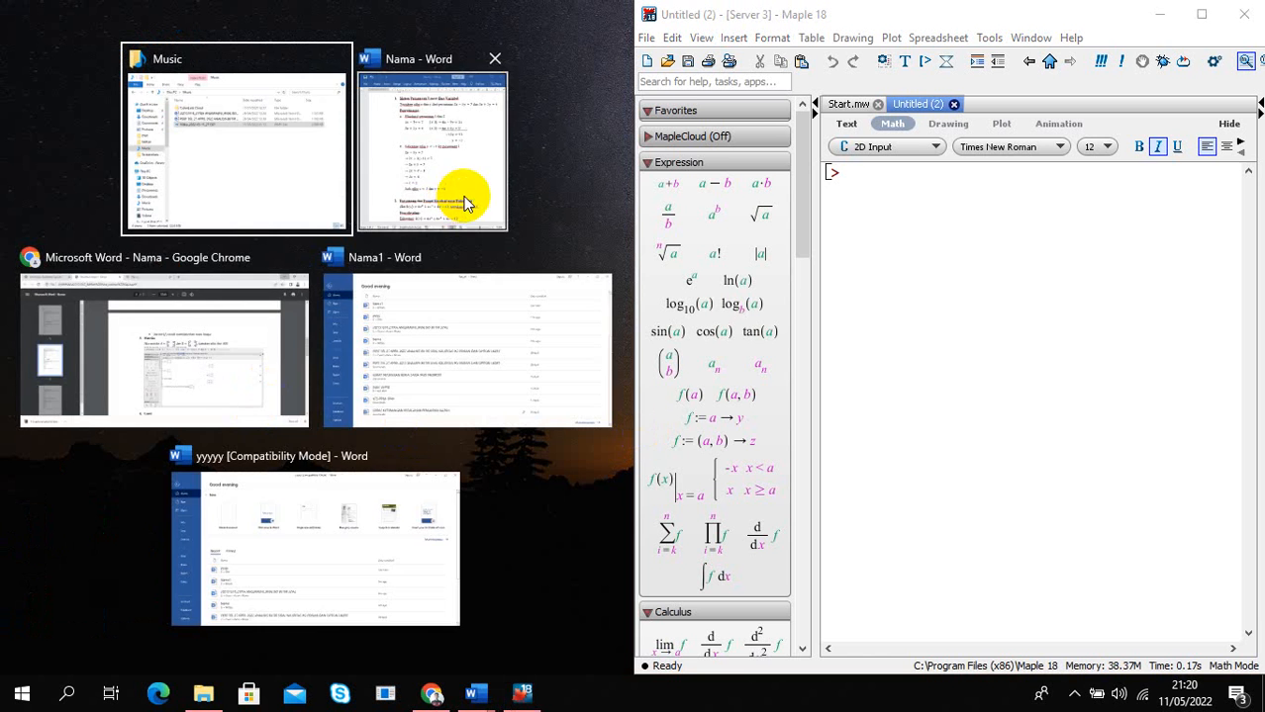
pyautogui.click(465, 203)
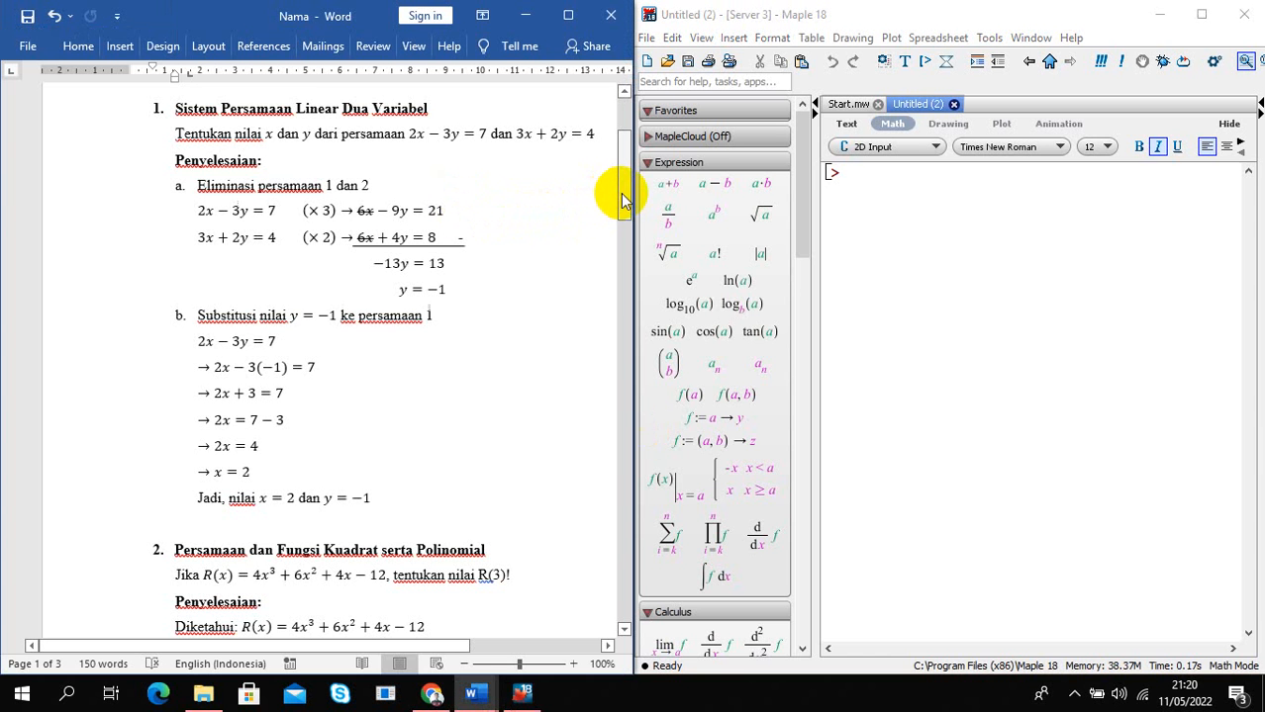
pyautogui.moveTo(623, 198); pyautogui.dragTo(620, 181)
# In the Maple worksheet, enter the command isolve({2x-3y=7, 3x+2y=4}) at the prompt
pyautogui.click(847, 174)
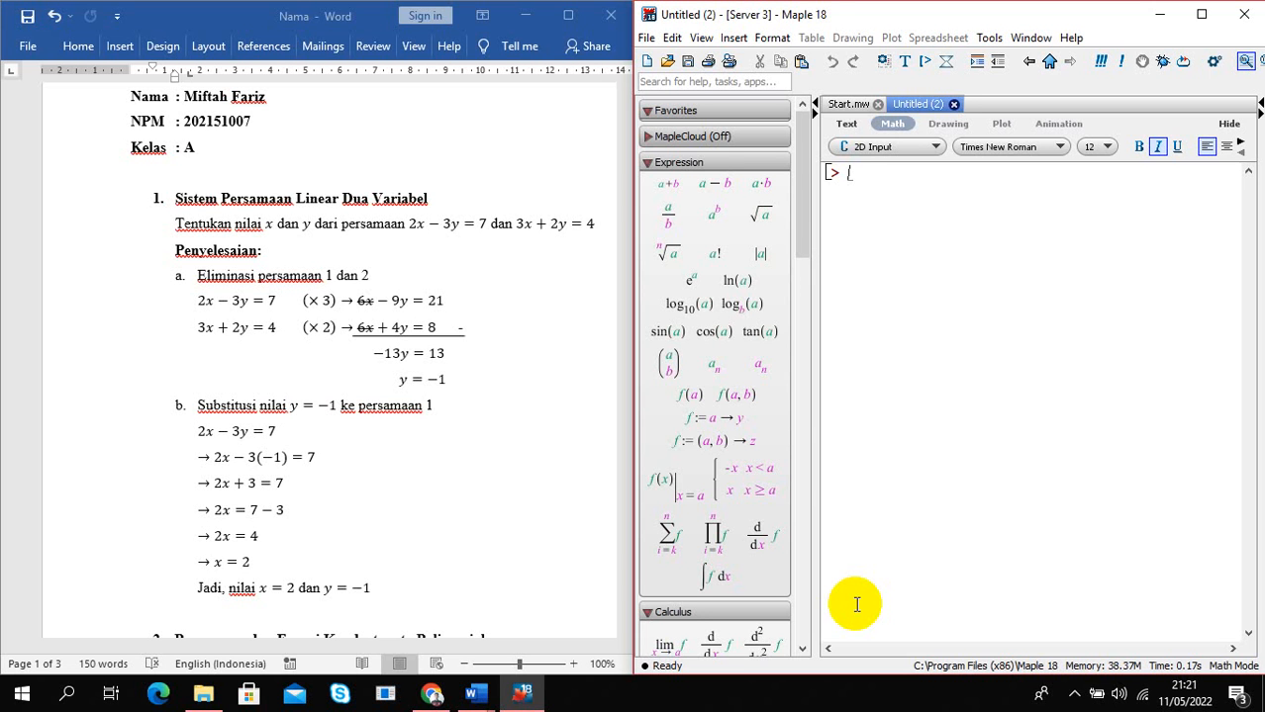
pyautogui.write('isolve')
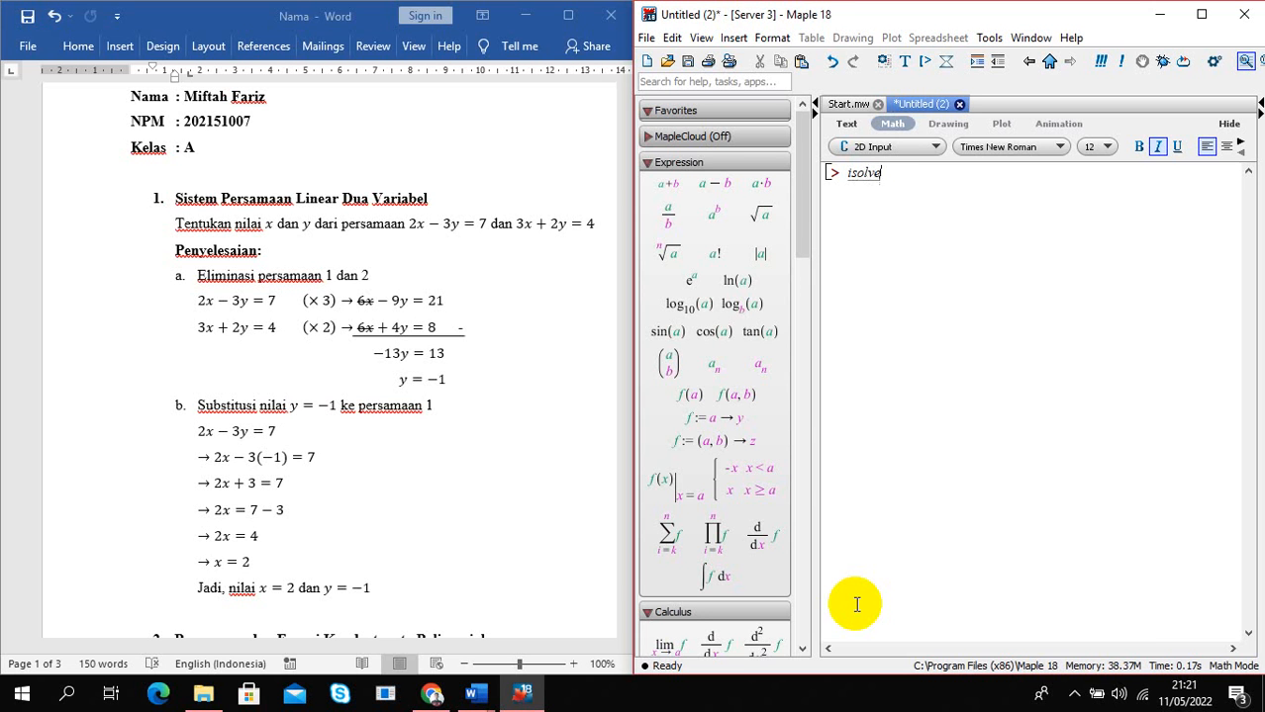
pyautogui.write('(')
pyautogui.write('{')
pyautogui.write('2x-')
pyautogui.write('3y')
pyautogui.write('=7')
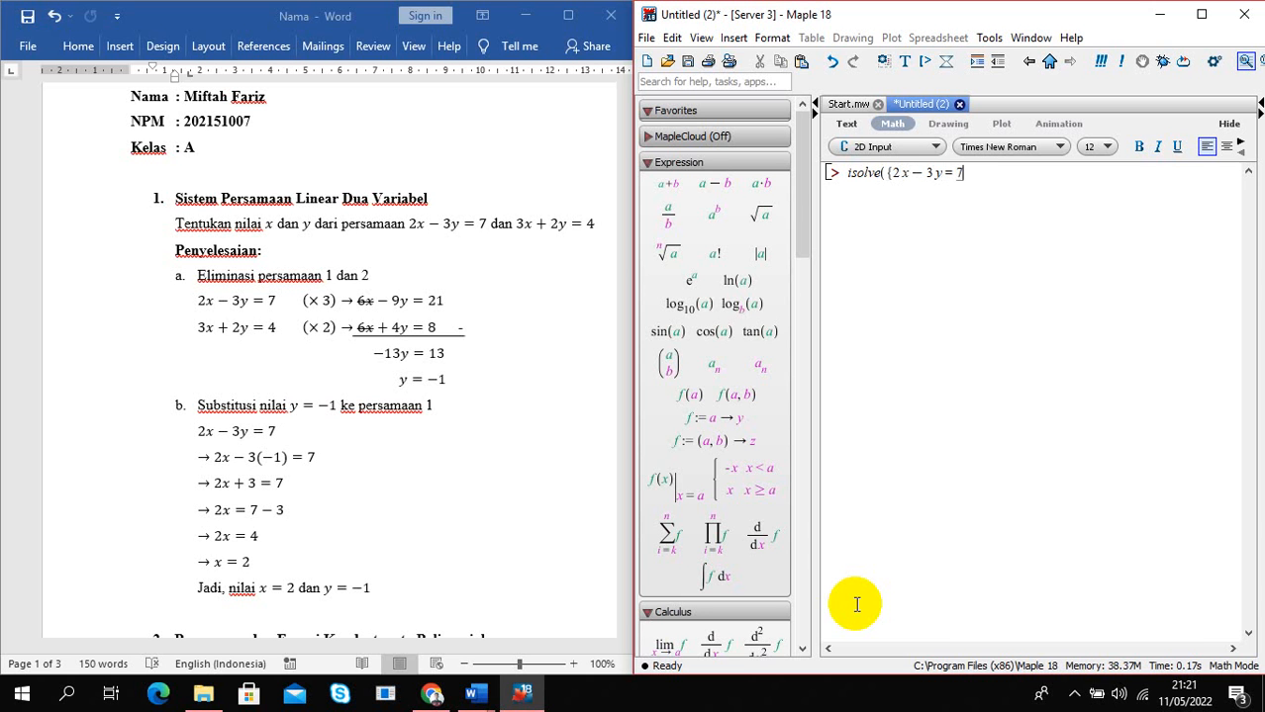
pyautogui.write(',3x+2y=4')
pyautogui.write('/')
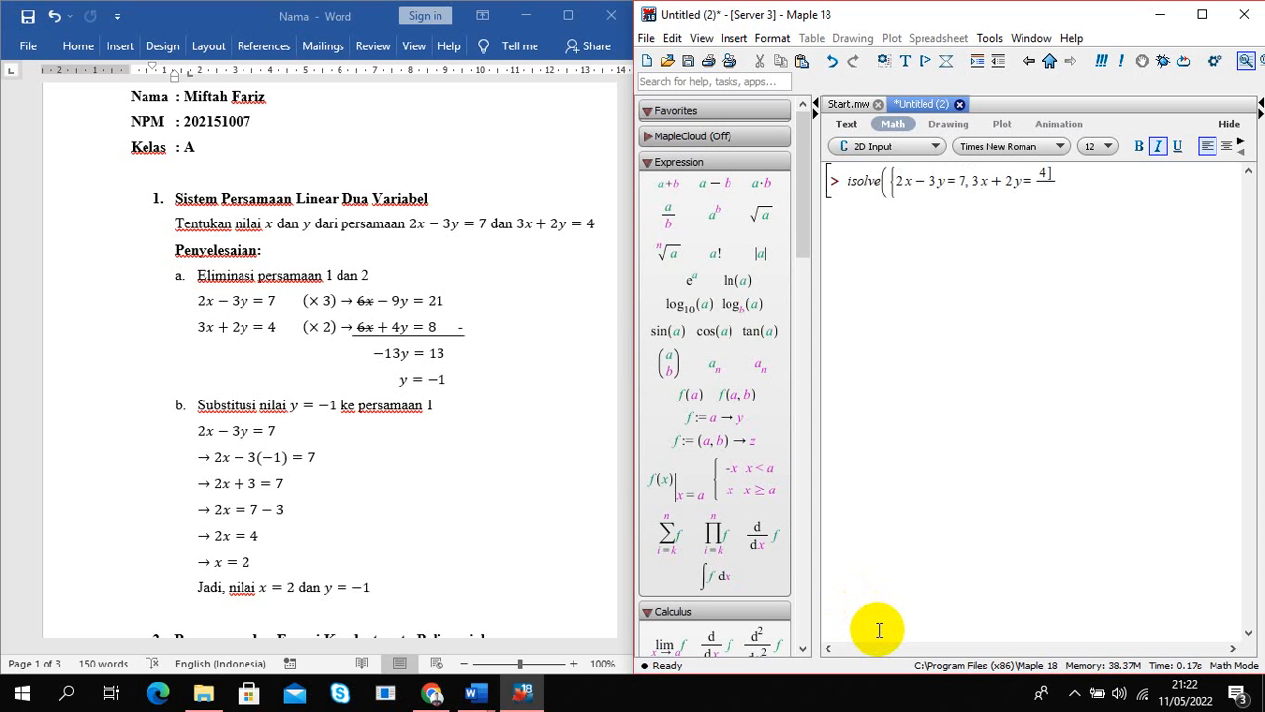
pyautogui.hotkey('ctrl', 'z')
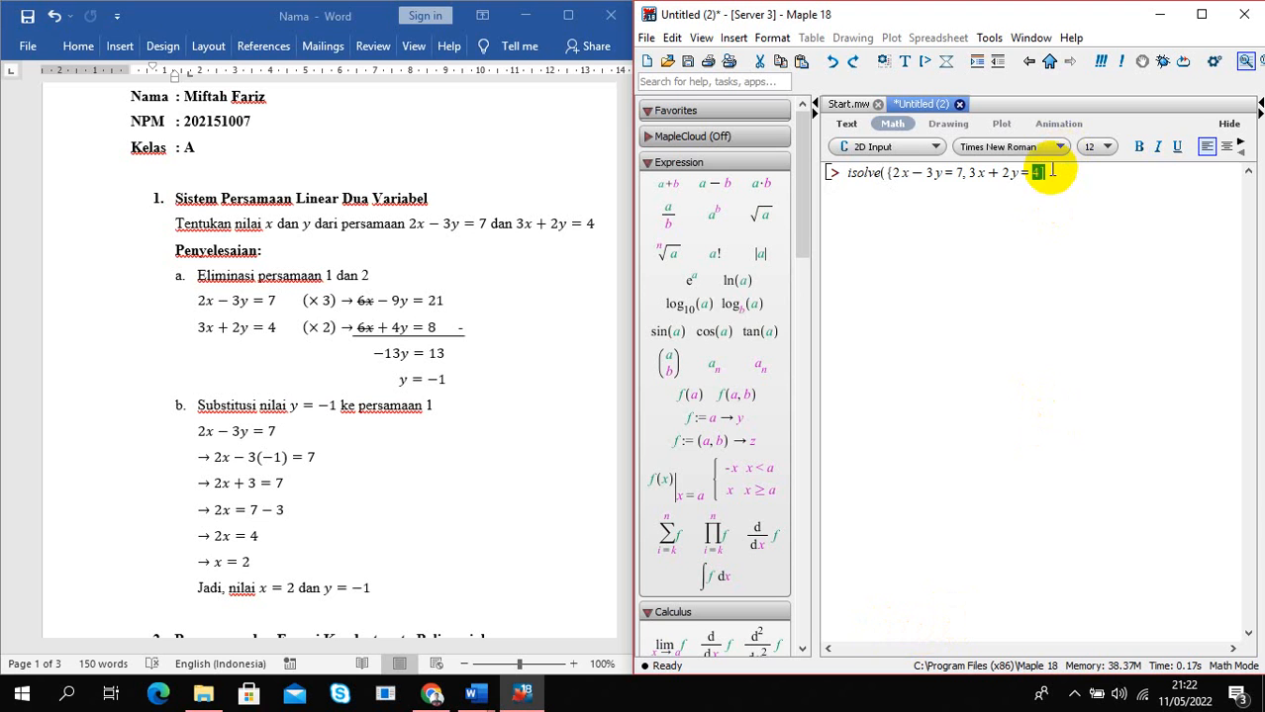
pyautogui.click(1051, 172)
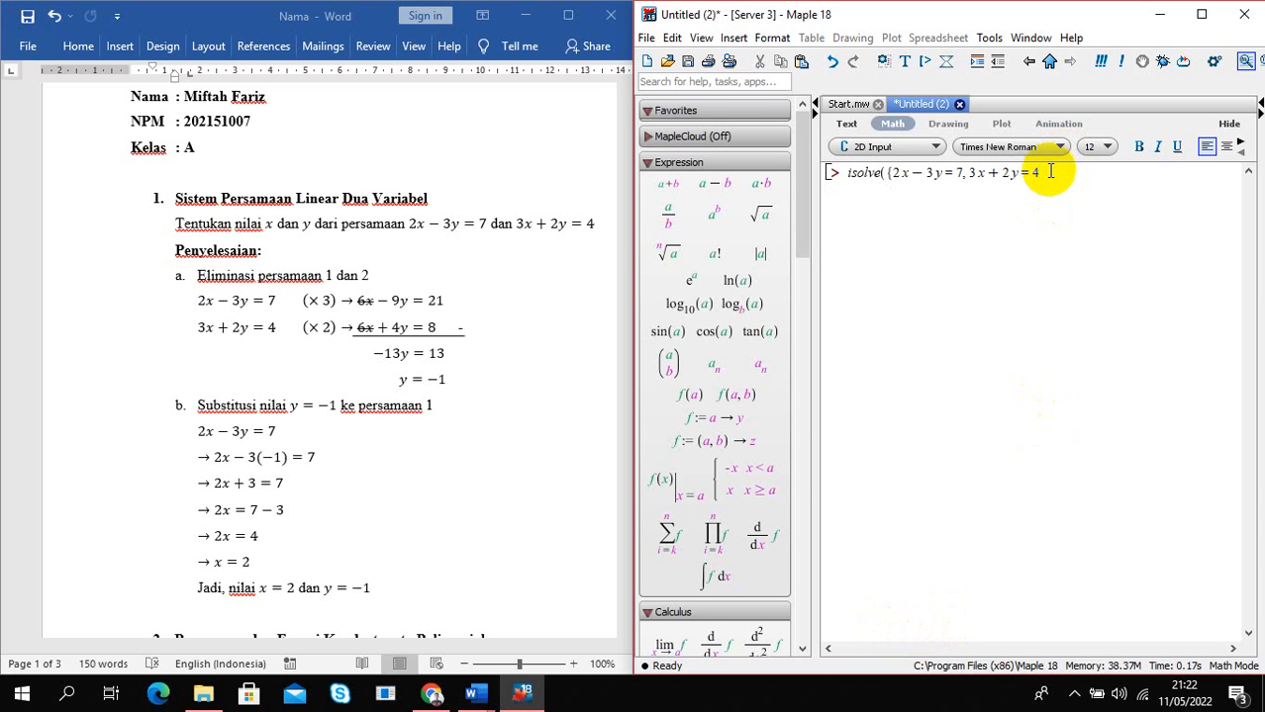
pyautogui.write('})')
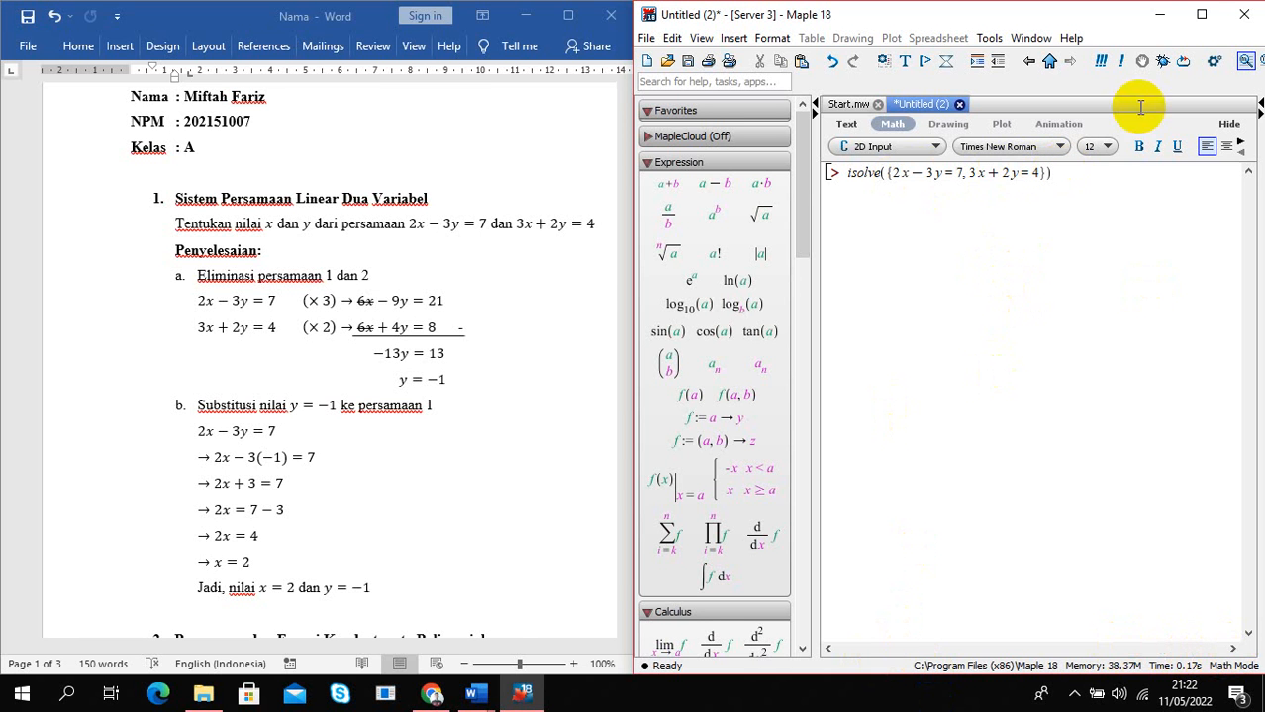
# Evaluate the isolve command with the worksheet window maximized, and restore the side-by-side layout with the Word document
pyautogui.click(1202, 14)
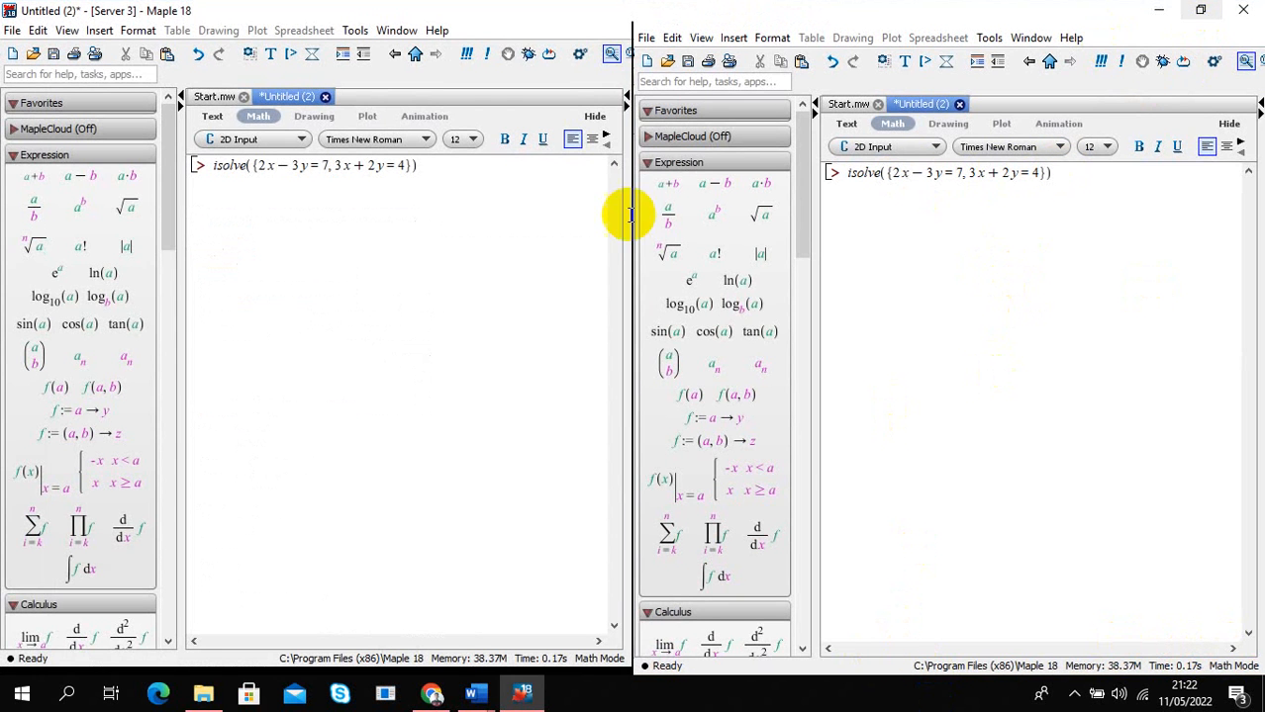
pyautogui.press('Return')
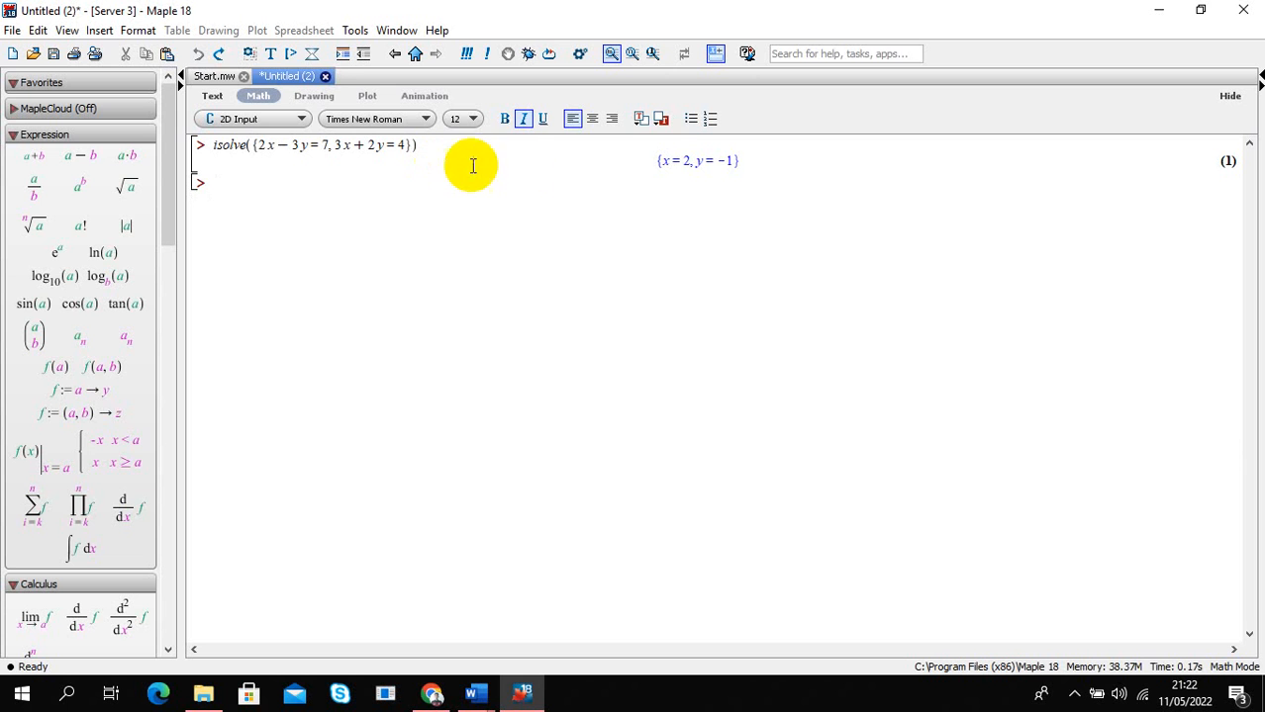
pyautogui.moveTo(741, 160); pyautogui.dragTo(662, 162)
pyautogui.click(674, 188)
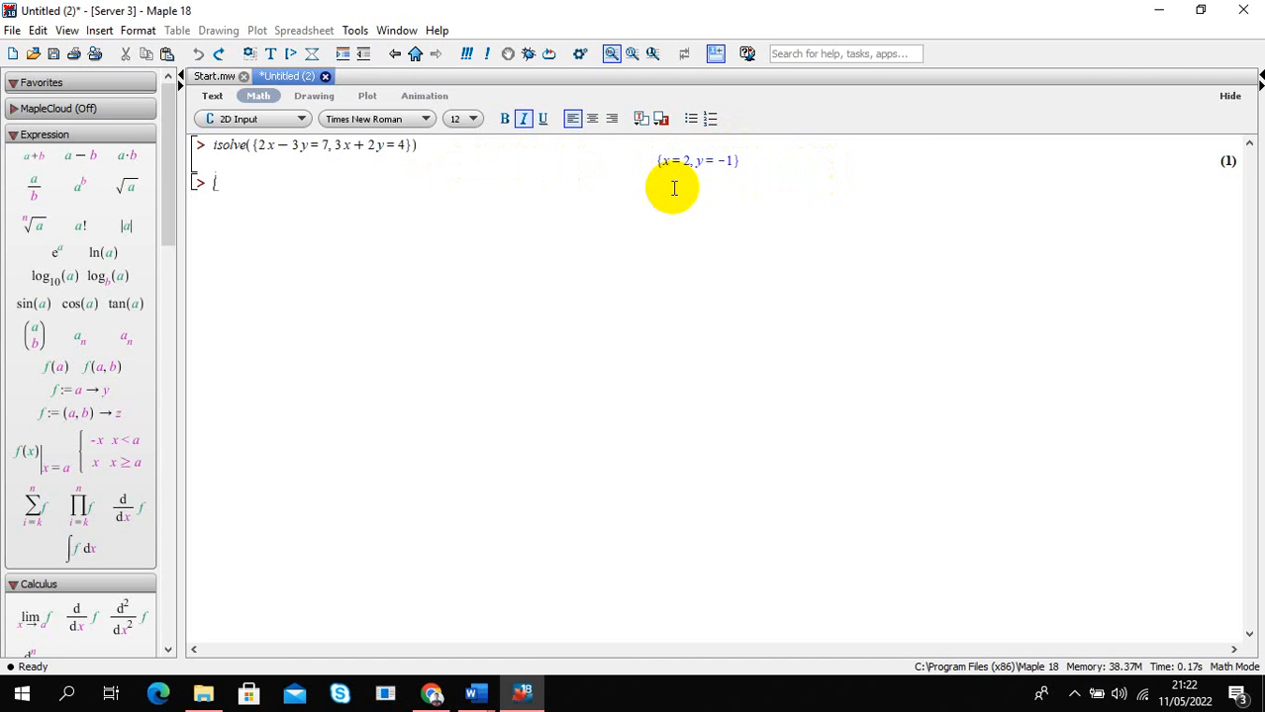
pyautogui.press('super+Right')
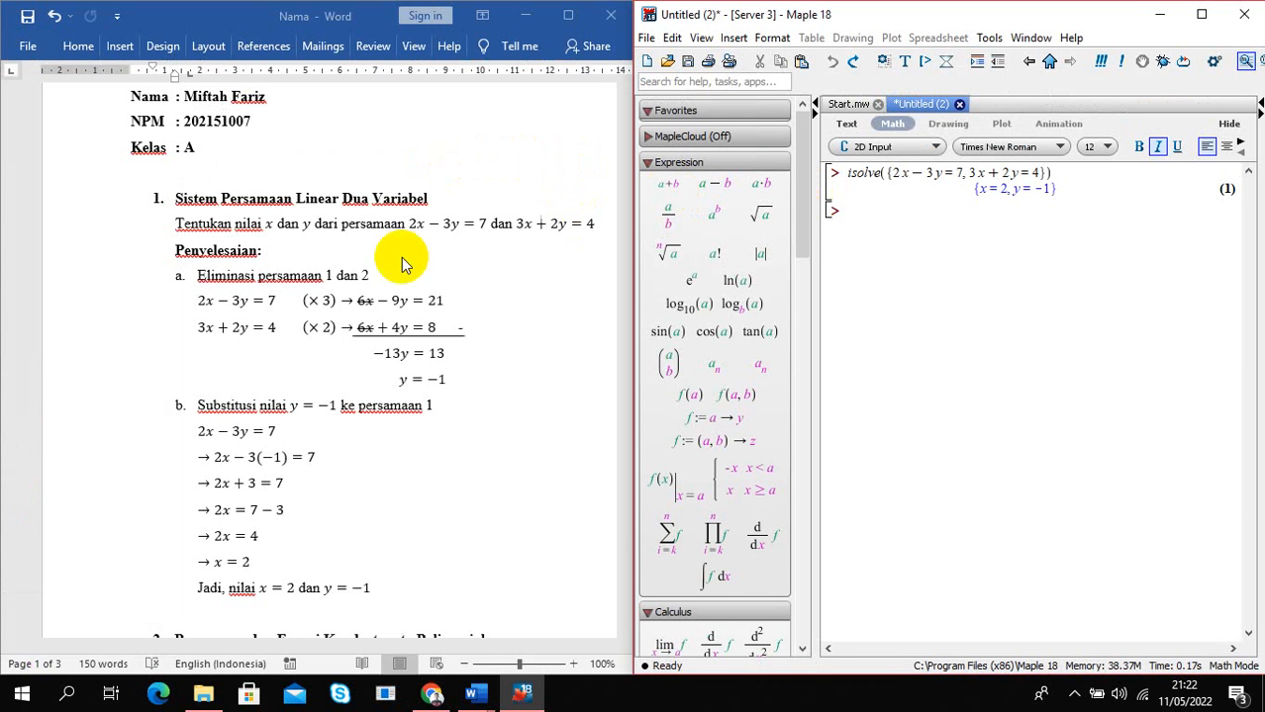
# In the Word document, make x = 2 and y = −1 bold in the concluding line of problem 1
pyautogui.click(379, 591)
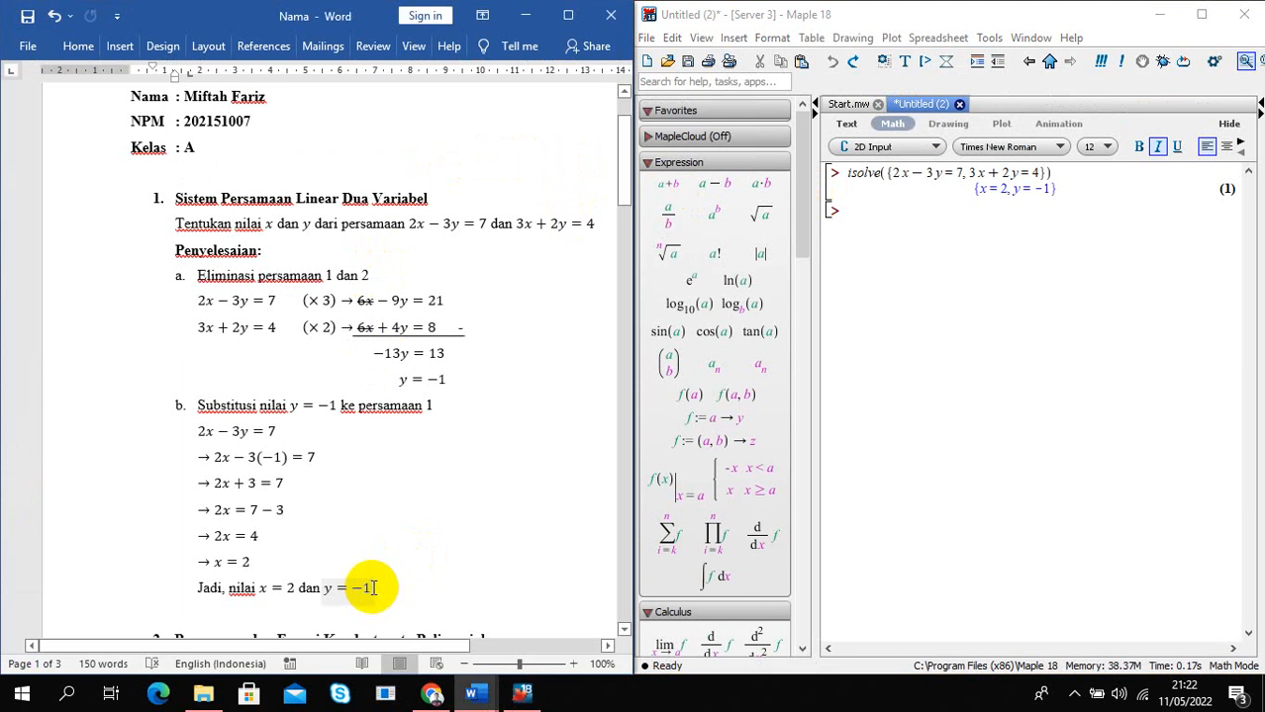
pyautogui.click(372, 588)
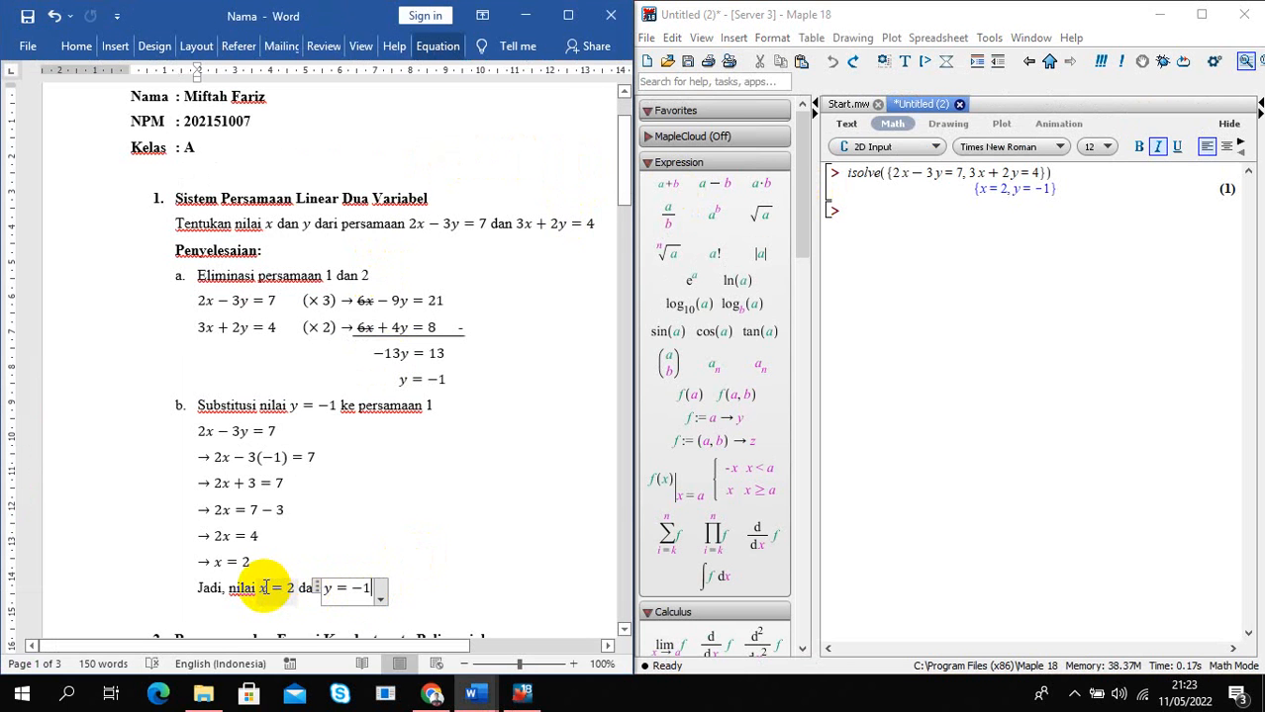
pyautogui.click(198, 588)
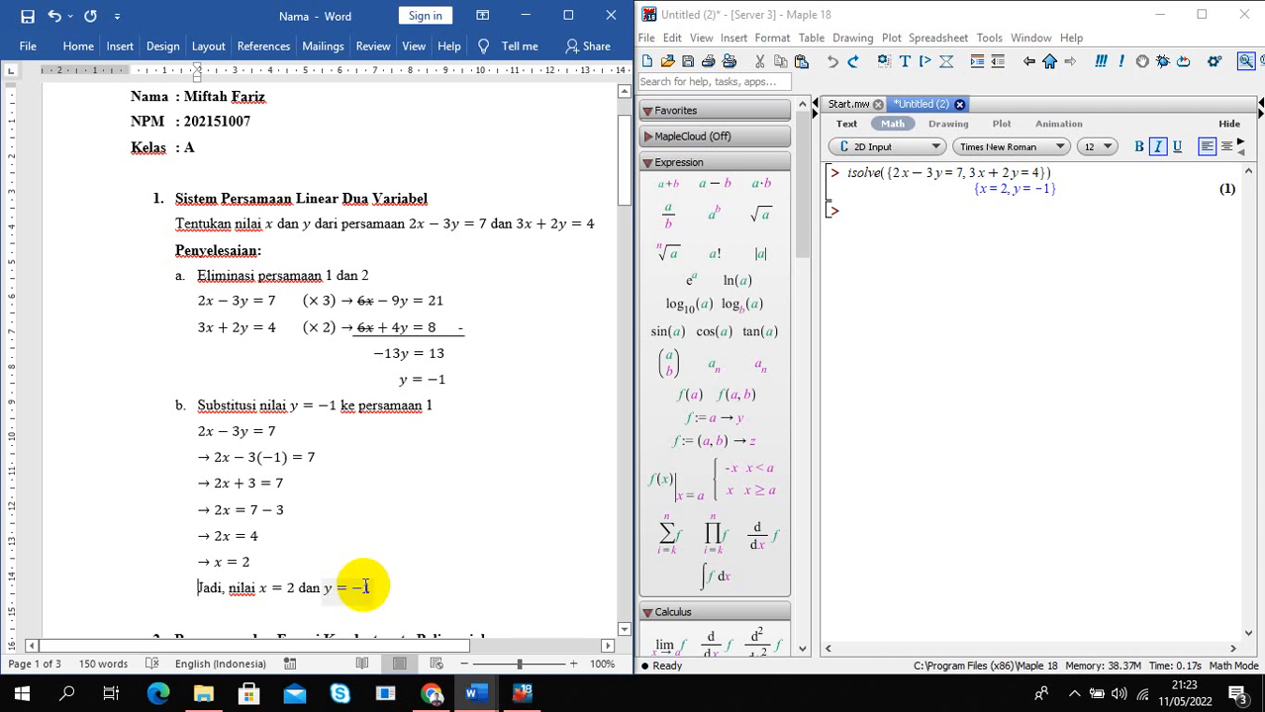
pyautogui.click(356, 587)
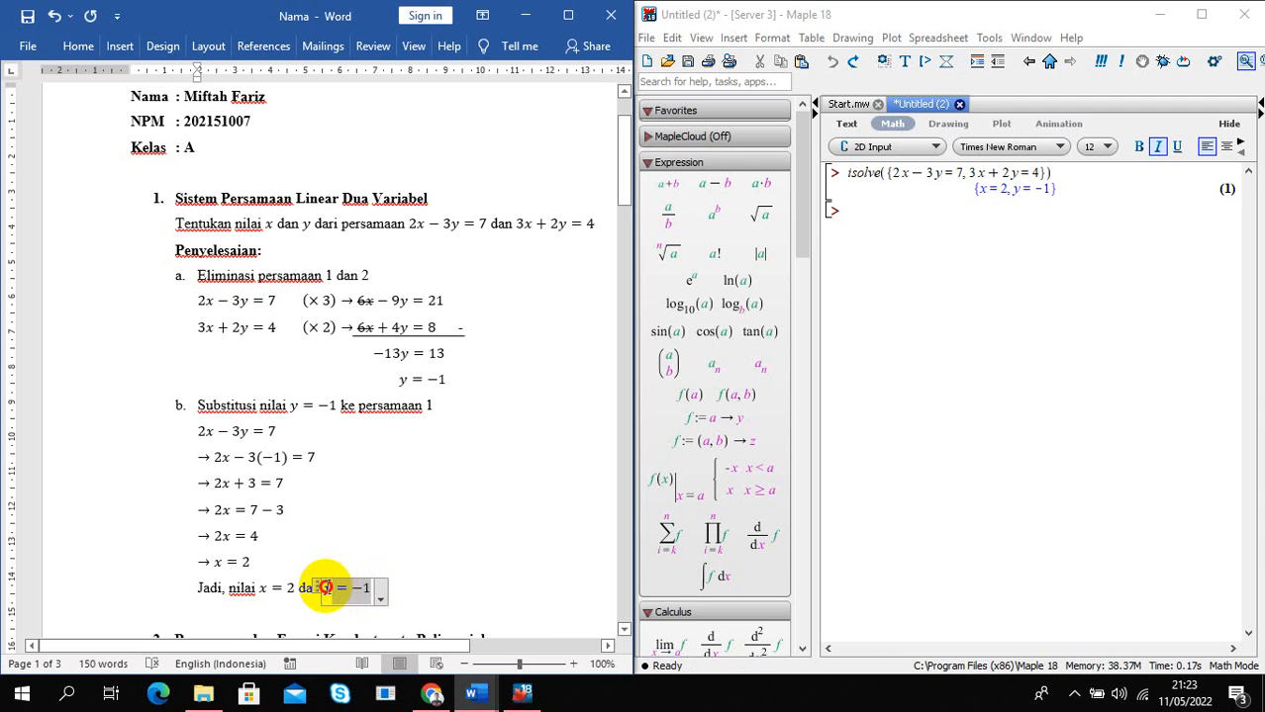
pyautogui.moveTo(324, 588); pyautogui.dragTo(255, 587)
pyautogui.hotkey('ctrl', 'b')
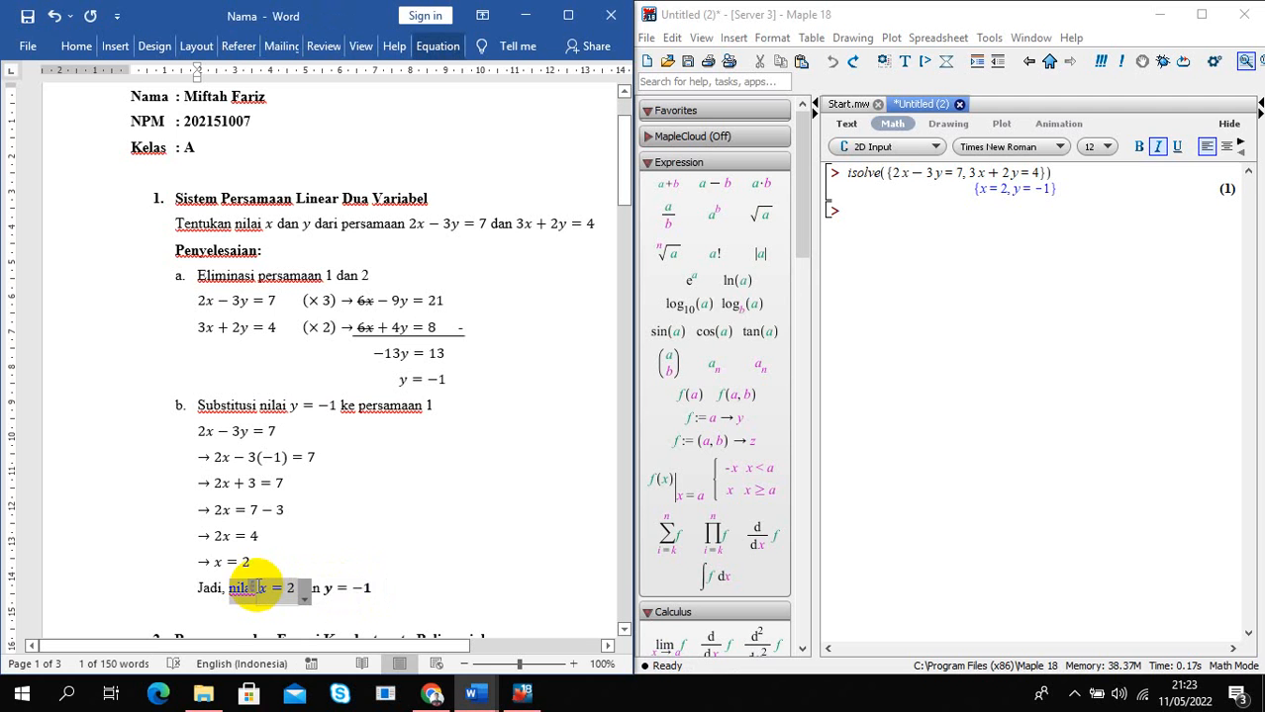
pyautogui.click(293, 589)
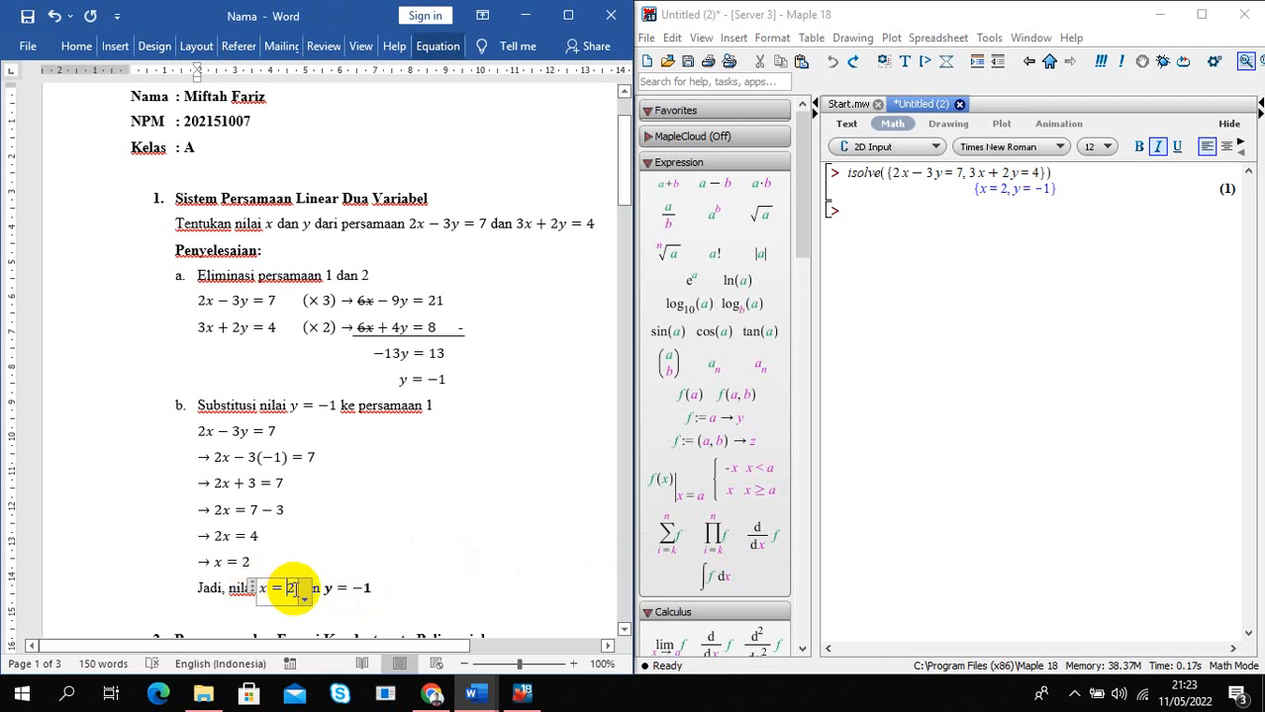
pyautogui.moveTo(294, 590); pyautogui.dragTo(254, 587)
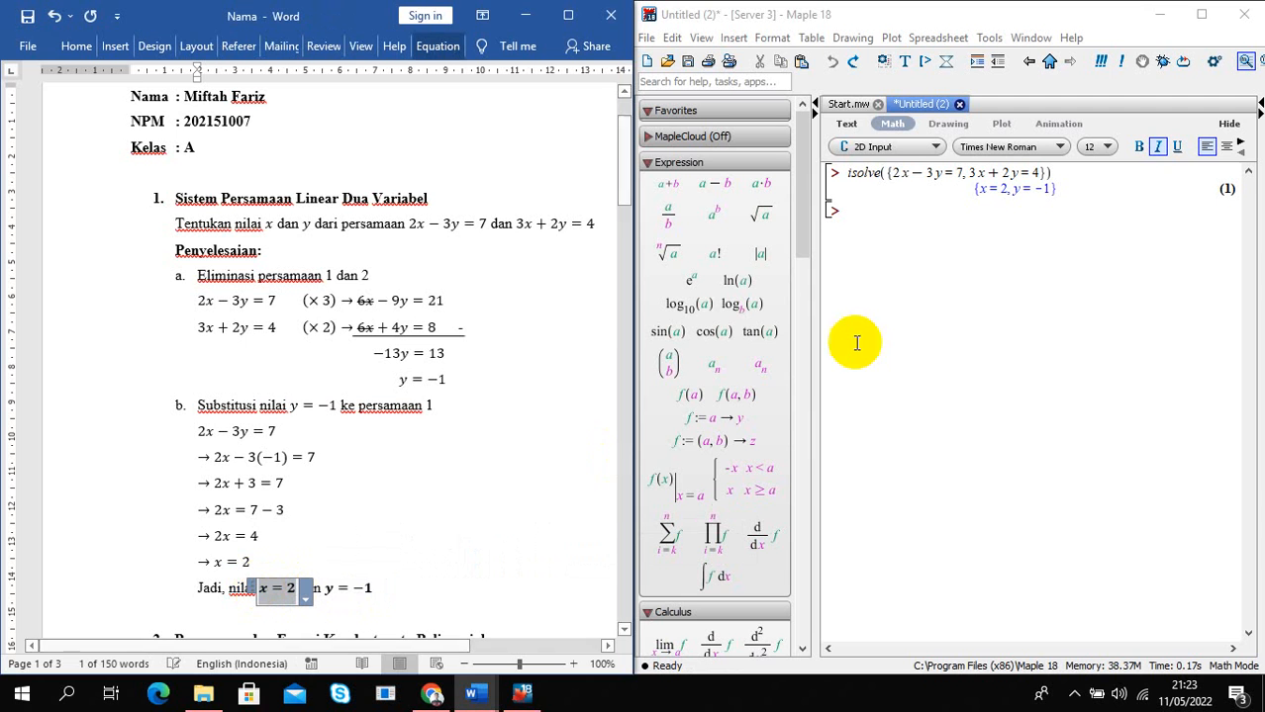
# In Maple, enter and evaluate isolve({x+y+z=6, 2x+y+z=7, x+2y+z=7}) on the next worksheet line
pyautogui.click(877, 174)
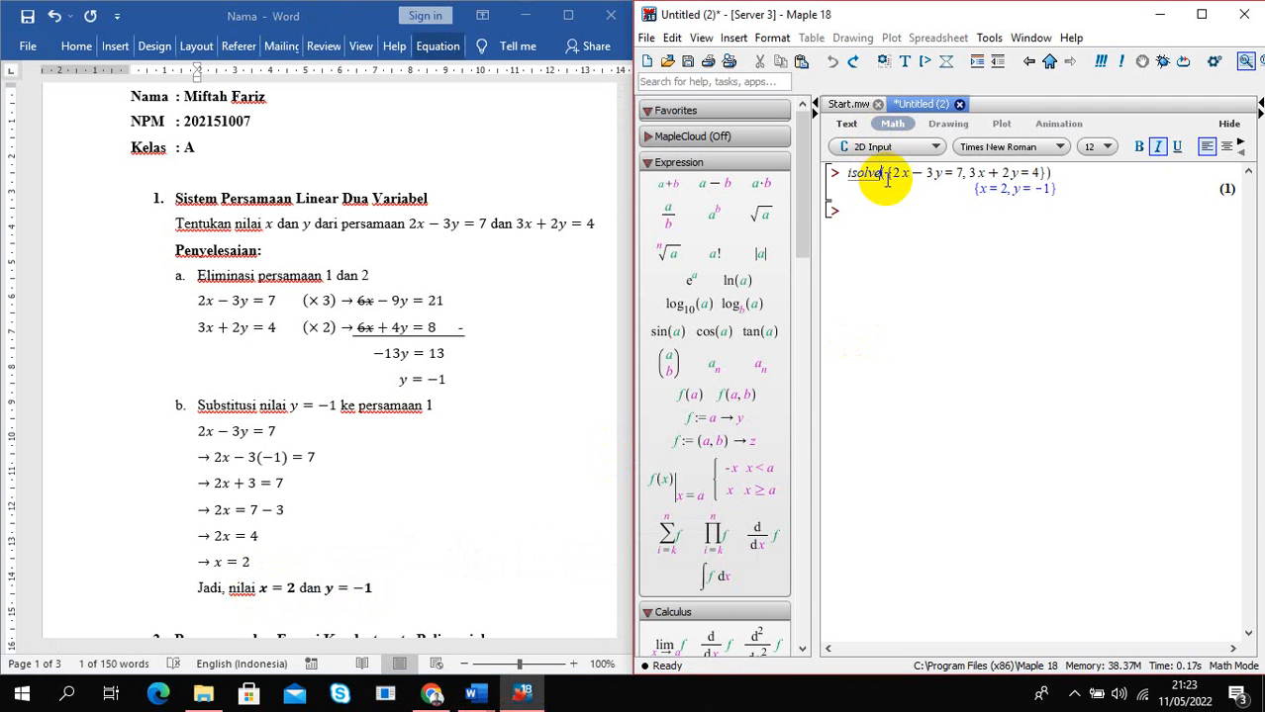
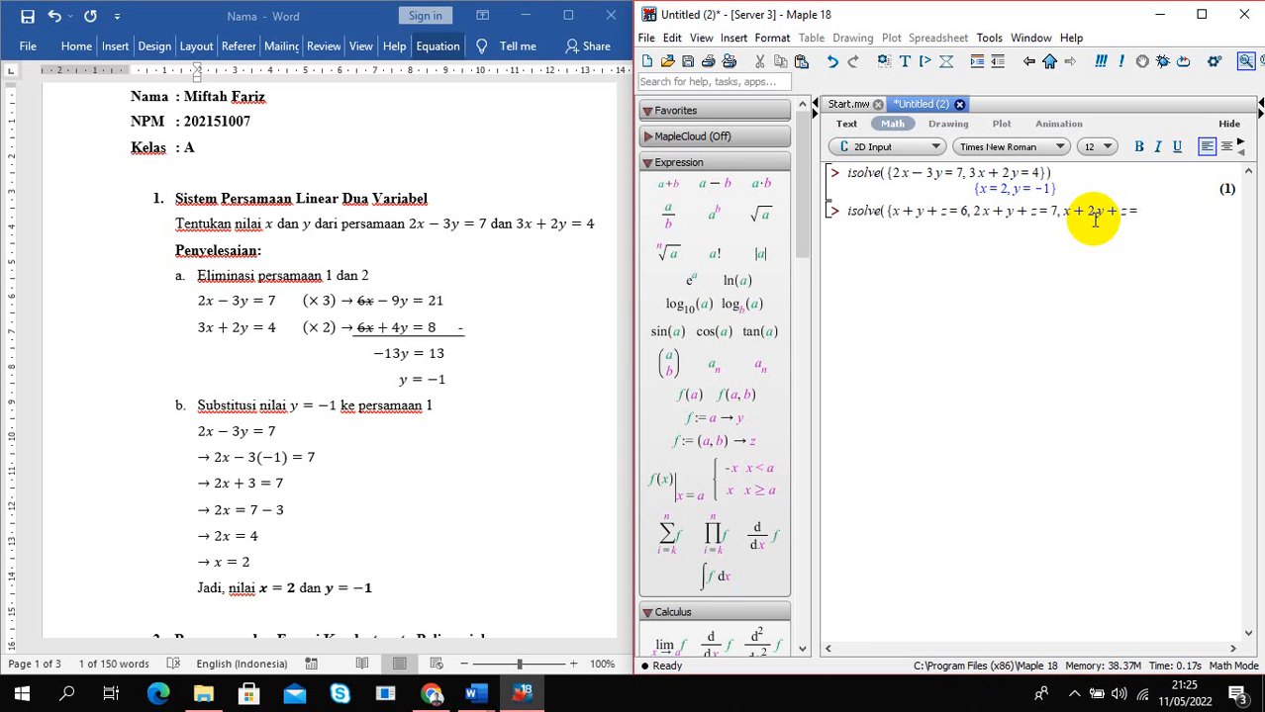
pyautogui.write('7})')
pyautogui.press('Return')
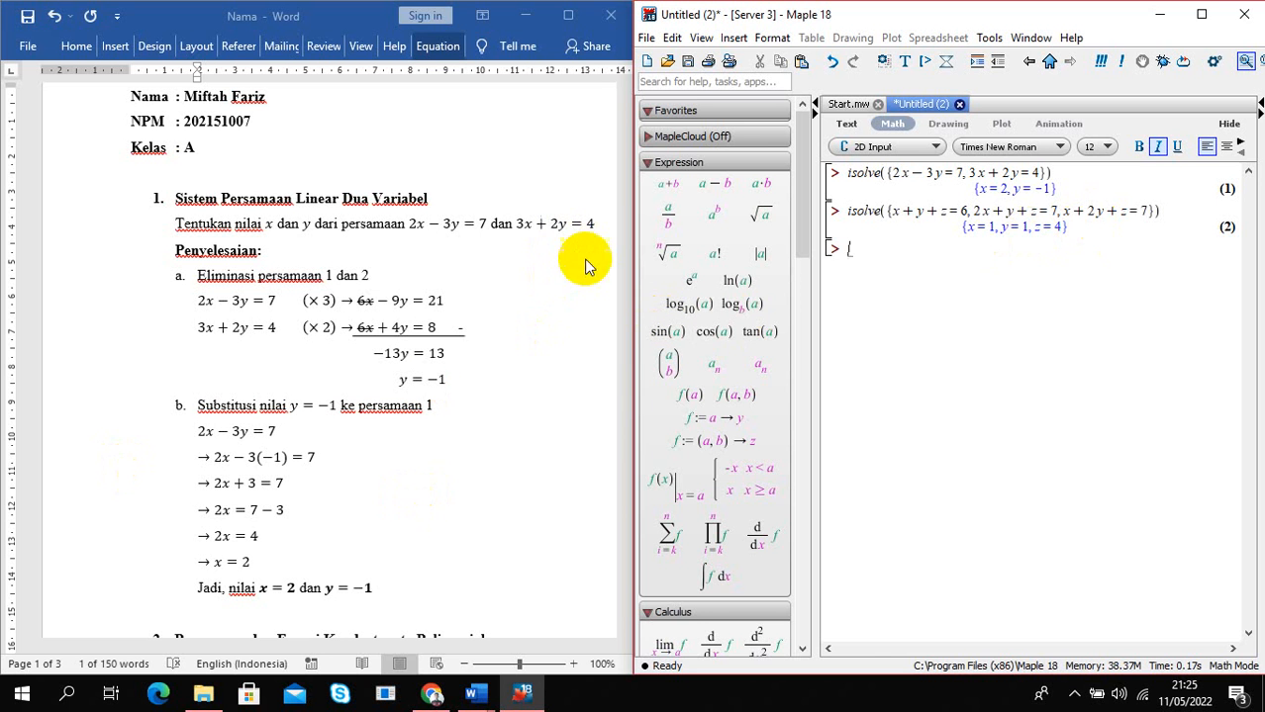
# Show problem 2 on polynomials in the Word document and delete all existing commands and outputs from the Maple worksheet
pyautogui.click(569, 290)
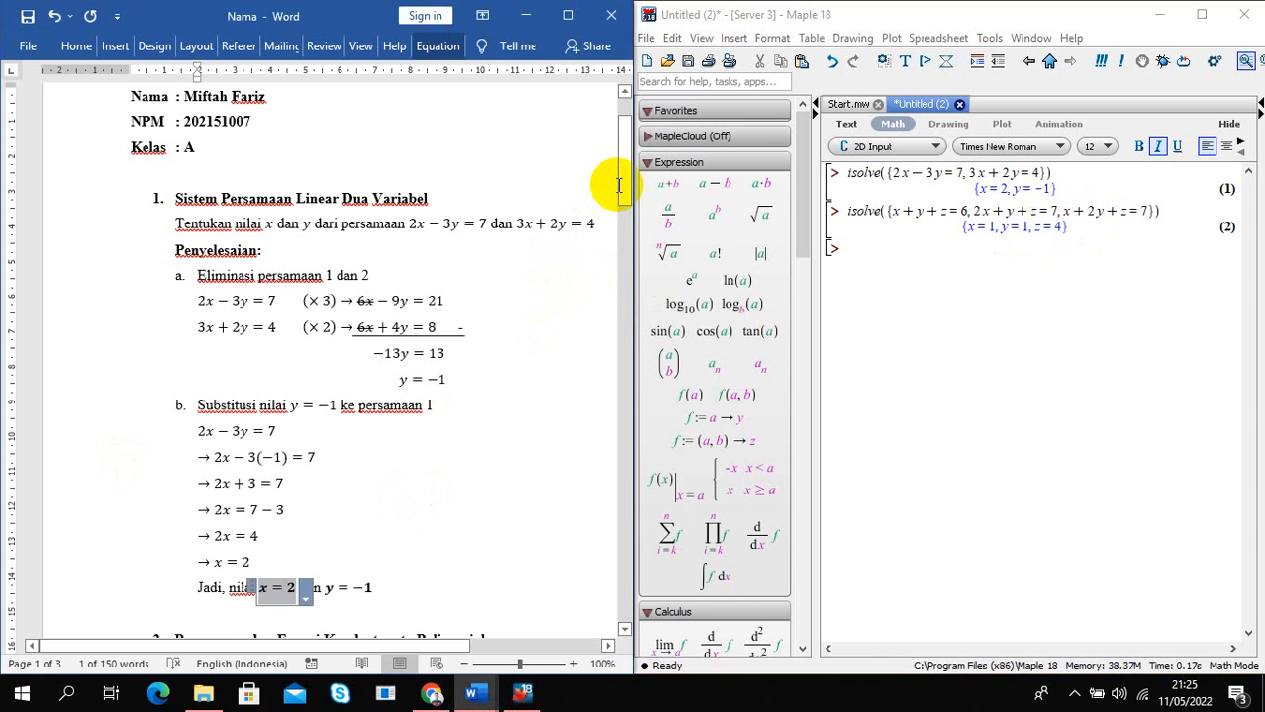
pyautogui.moveTo(619, 190); pyautogui.dragTo(624, 267)
pyautogui.click(446, 297)
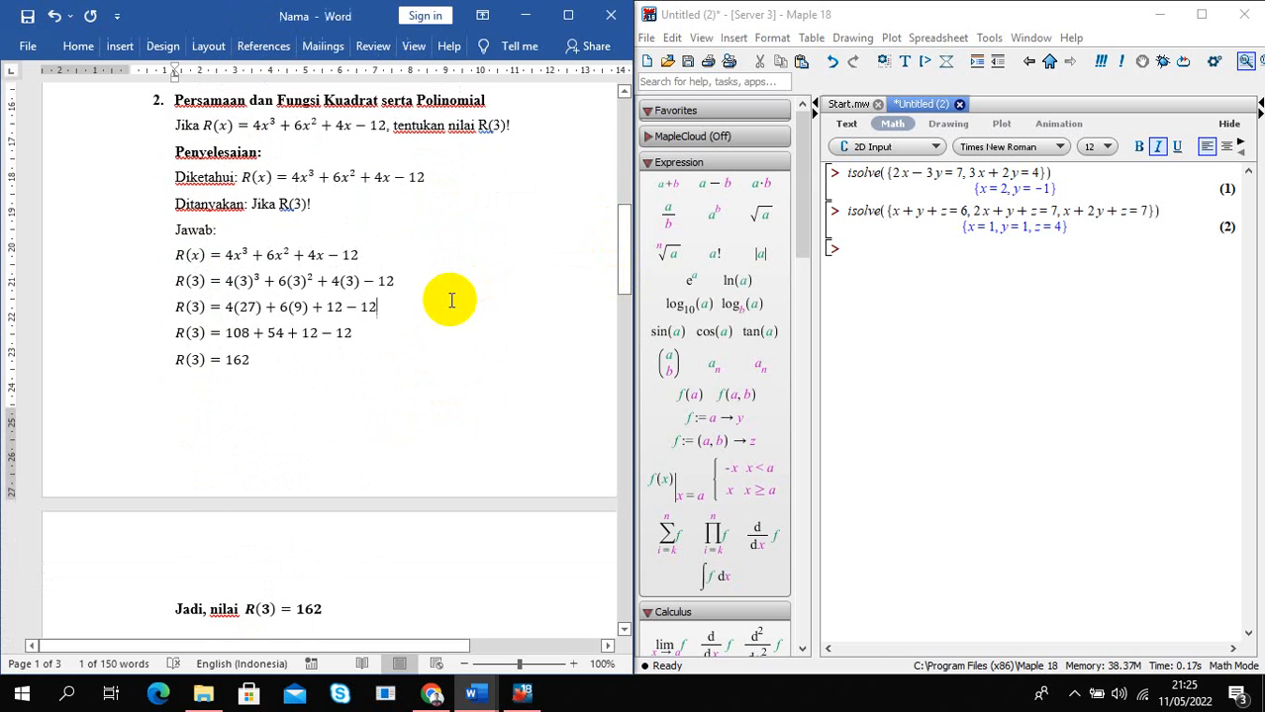
pyautogui.moveTo(842, 242); pyautogui.dragTo(830, 171)
pyautogui.press('Delete')
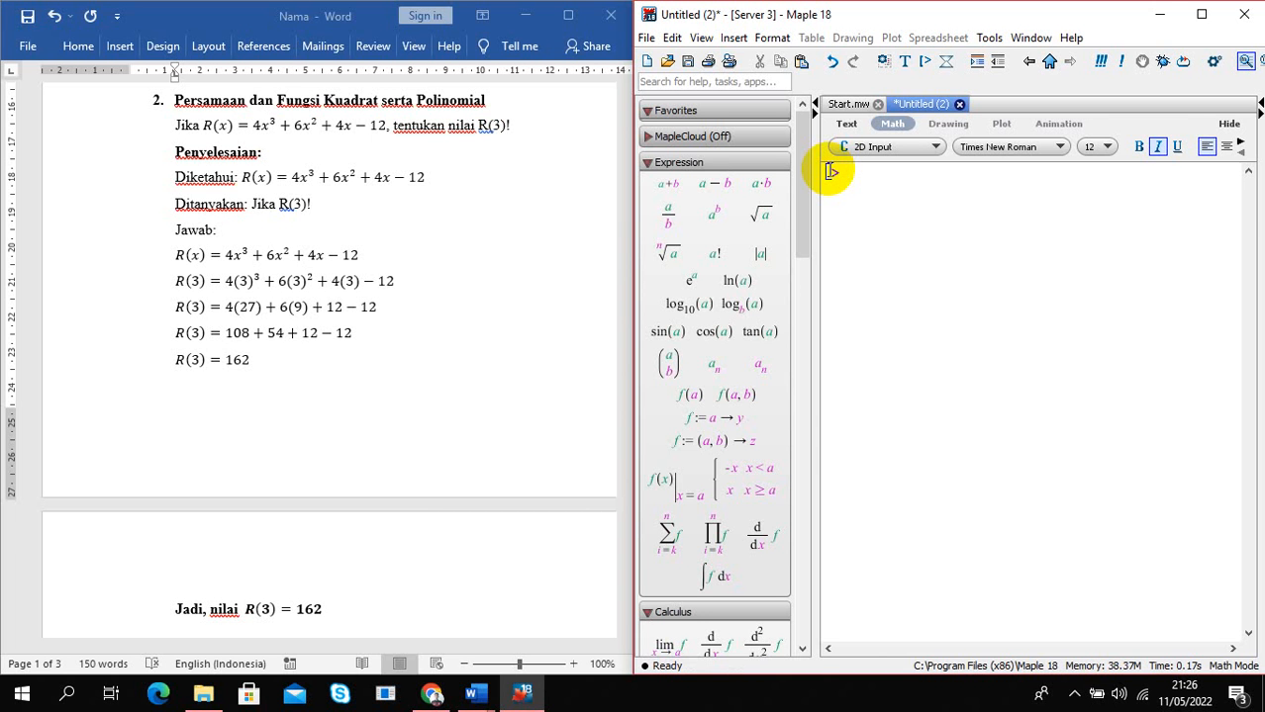
# Enter the assignment R := 4x^3 + 6x^2 + 4x - 12 at the worksheet prompt
pyautogui.write('R := 4x^3')
pyautogui.press('Right')
pyautogui.write('+ 6x^2')
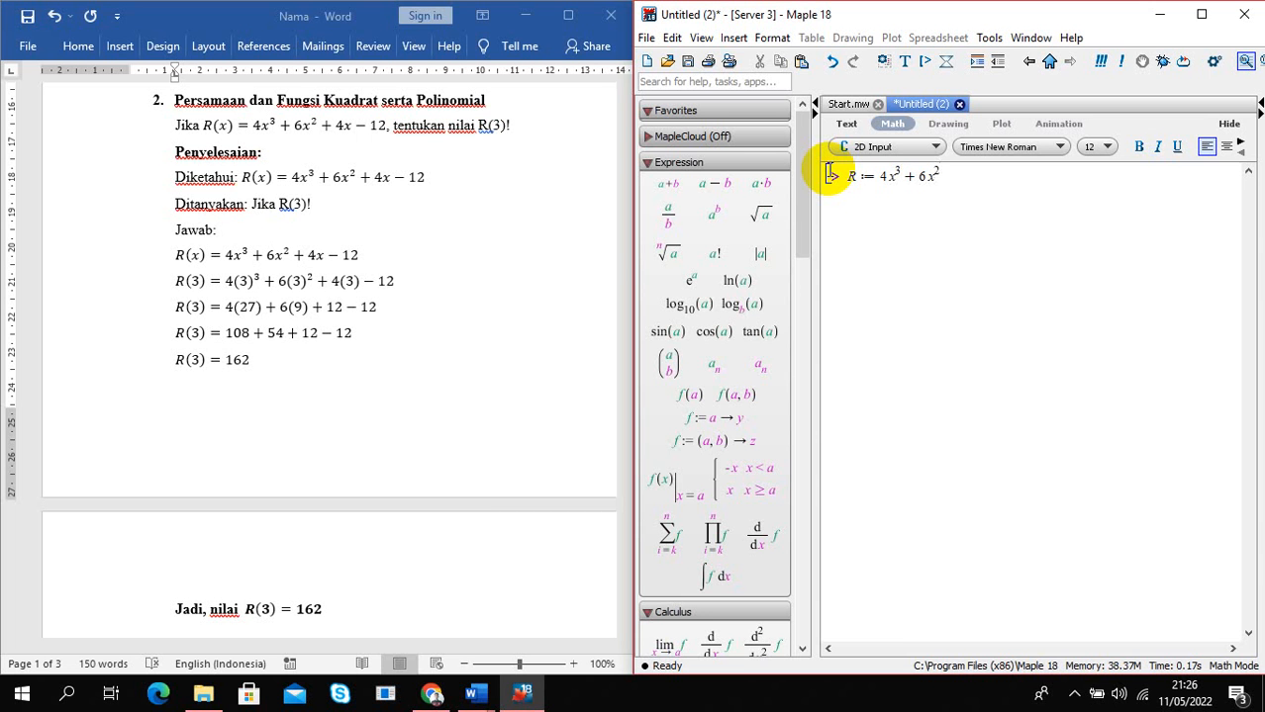
pyautogui.press('Right')
pyautogui.write('+ 4 ')
pyautogui.write('x ')
pyautogui.write('- 12')
# Turn the R assignment into a function of x by inserting x -> before 4x^3
pyautogui.click(877, 176)
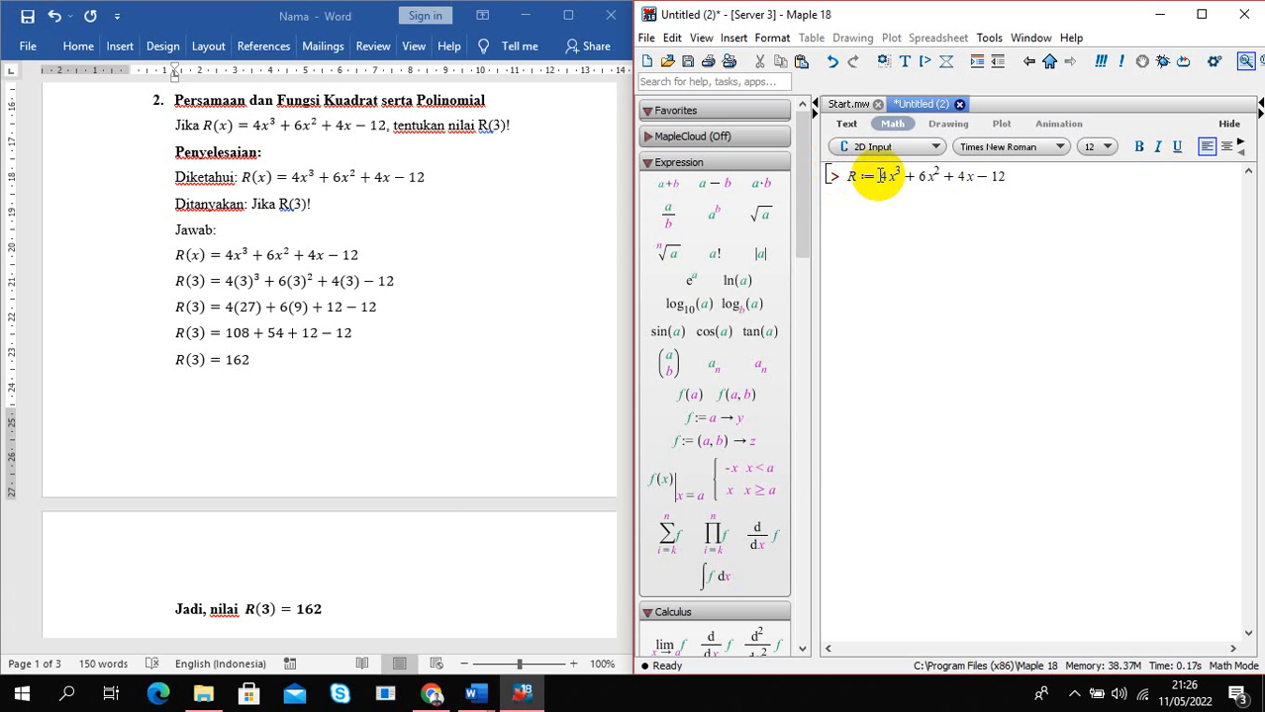
pyautogui.write('x')
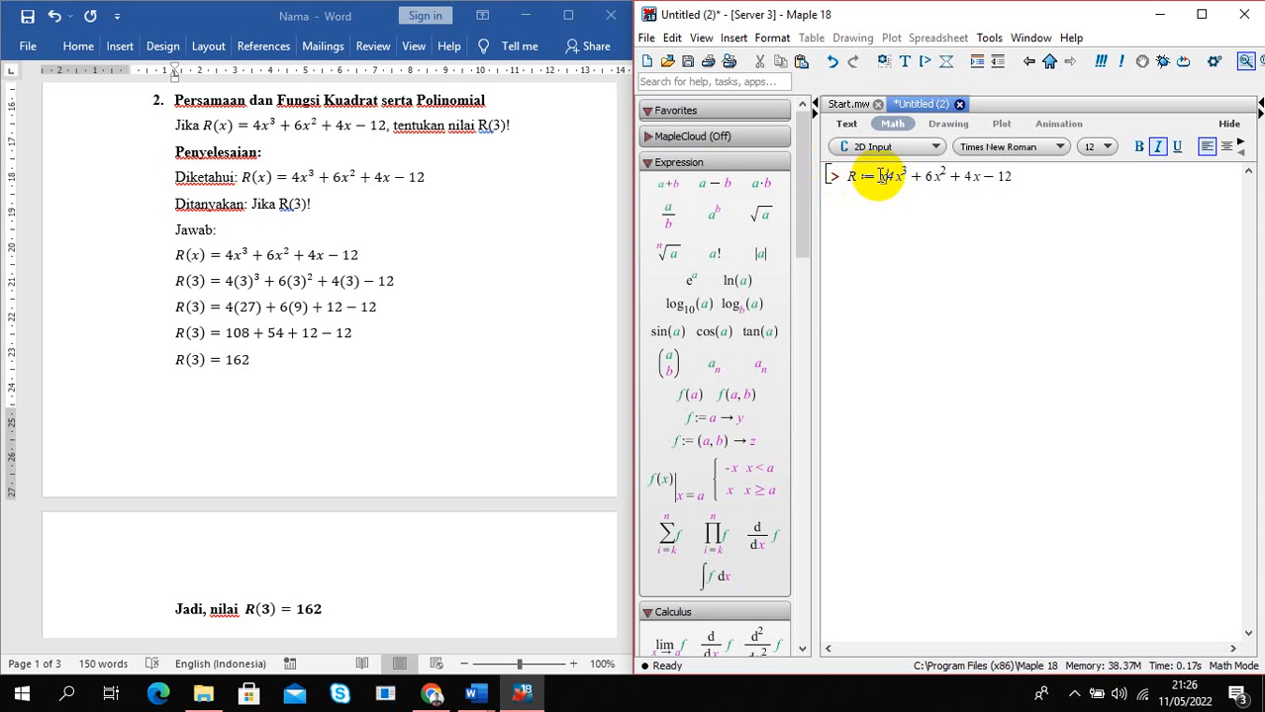
pyautogui.write('->')
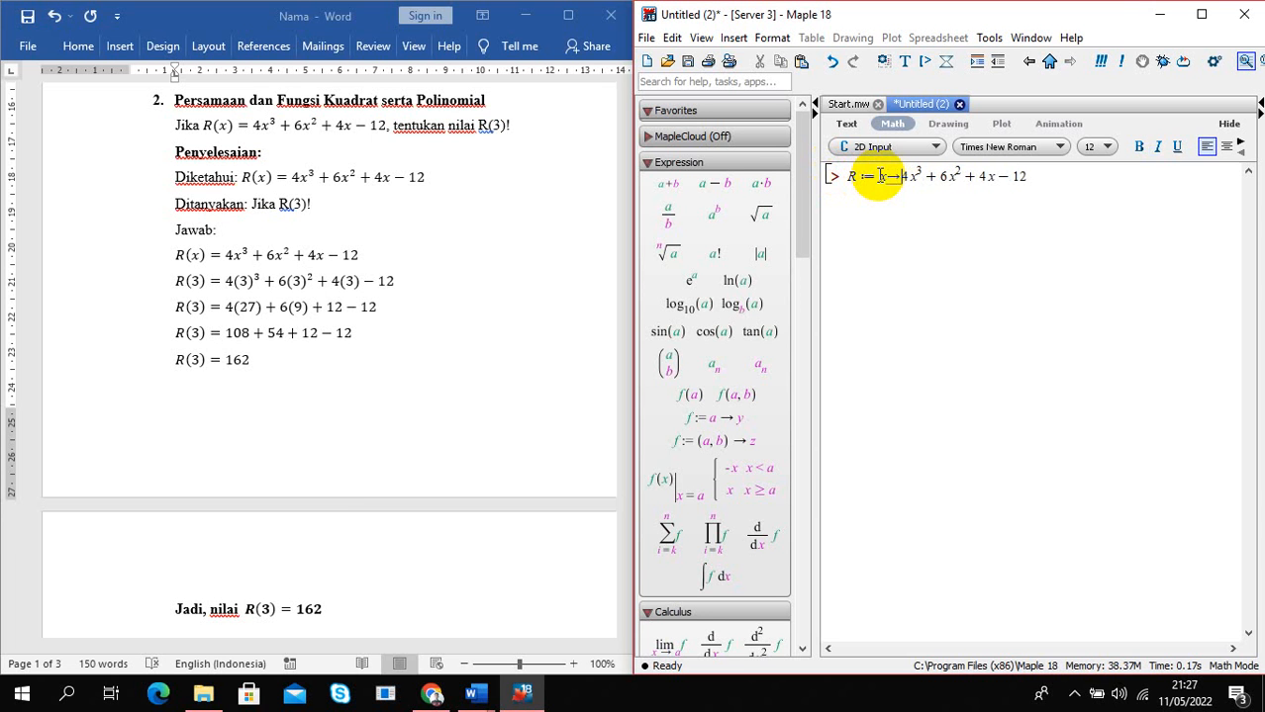
pyautogui.click(1043, 179)
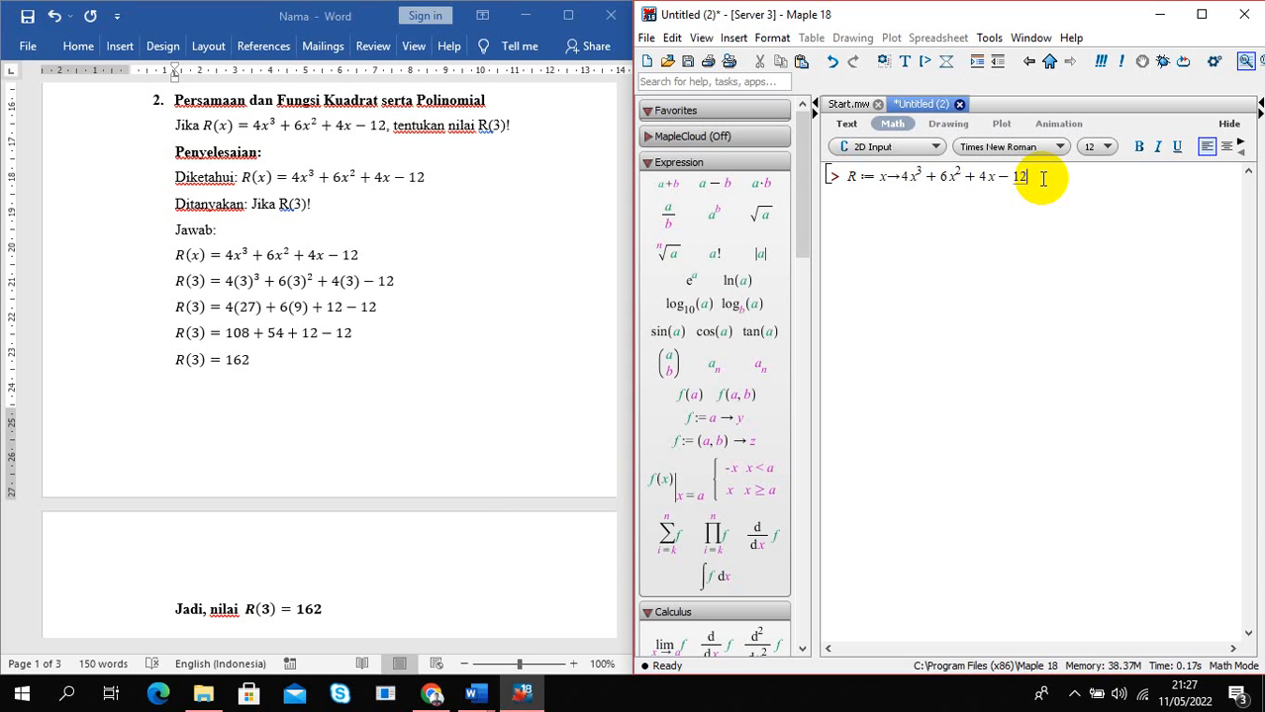
# Execute the definition of the function R, then evaluate R(3) and R(2) on the following worksheet lines
pyautogui.press('Return')
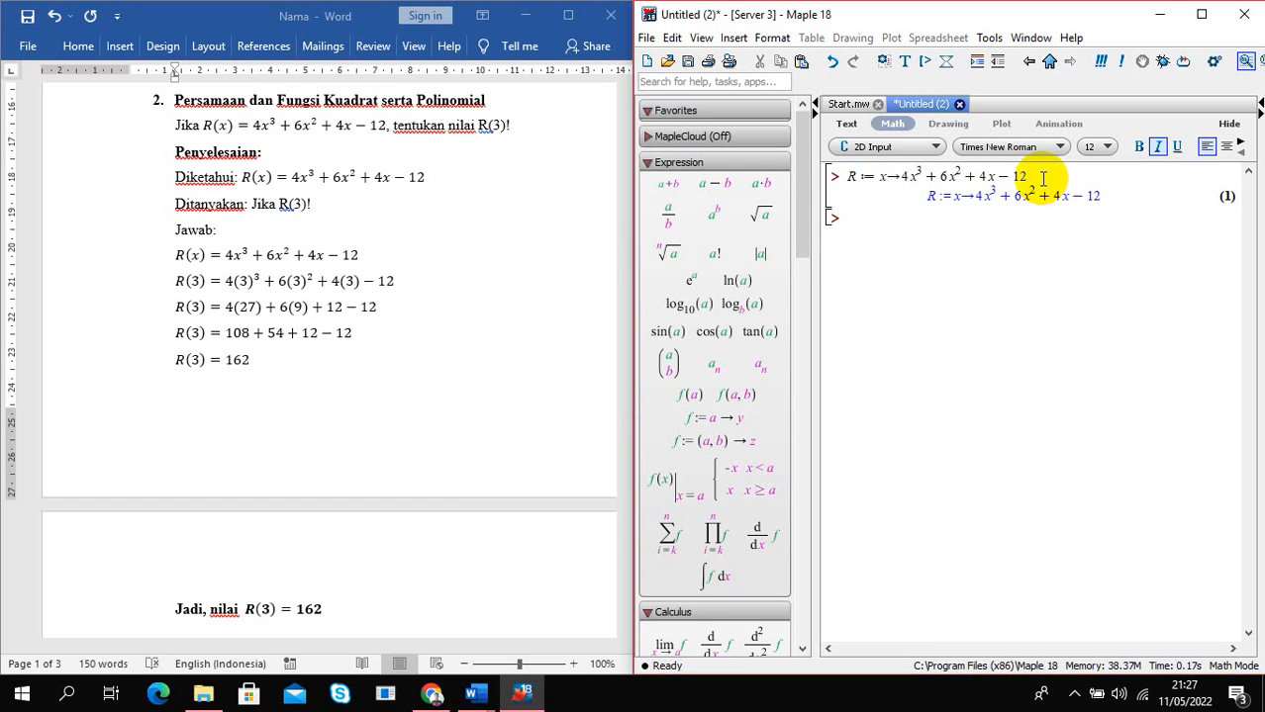
pyautogui.write('R(3')
pyautogui.press('BackSpace')
pyautogui.write('3)')
pyautogui.press('Return')
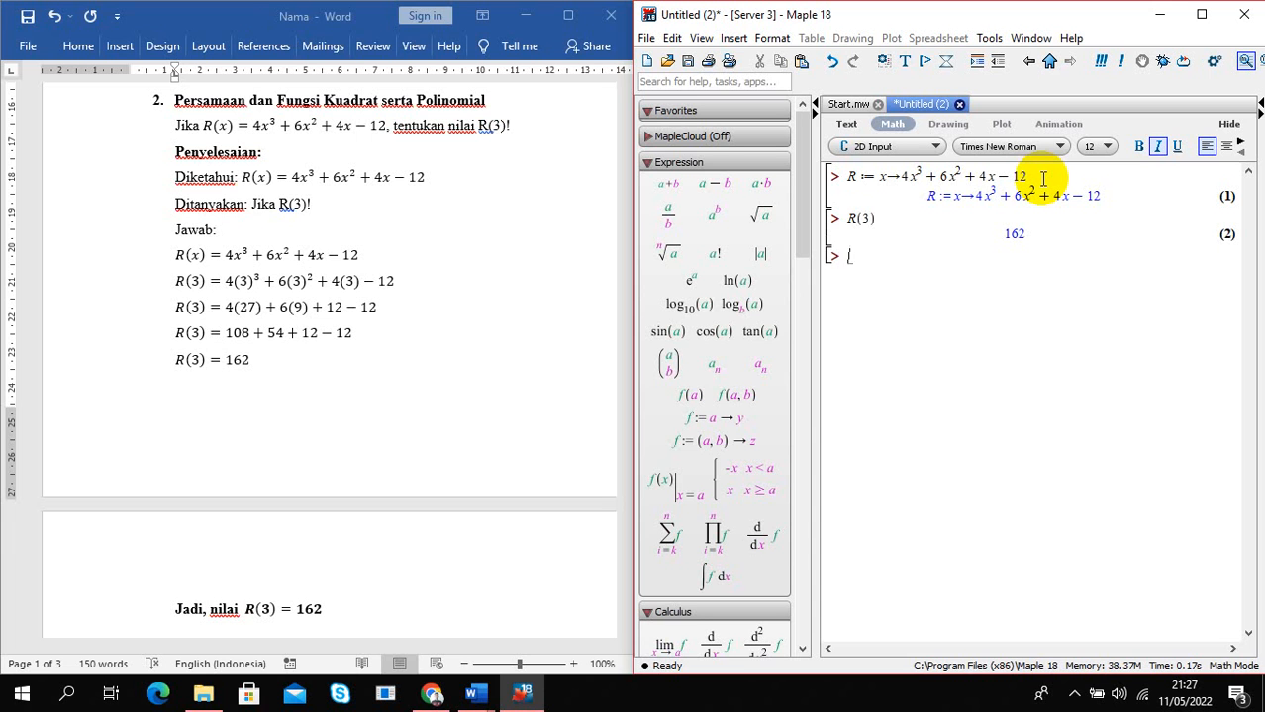
pyautogui.write('R(2)')
pyautogui.press('Return')
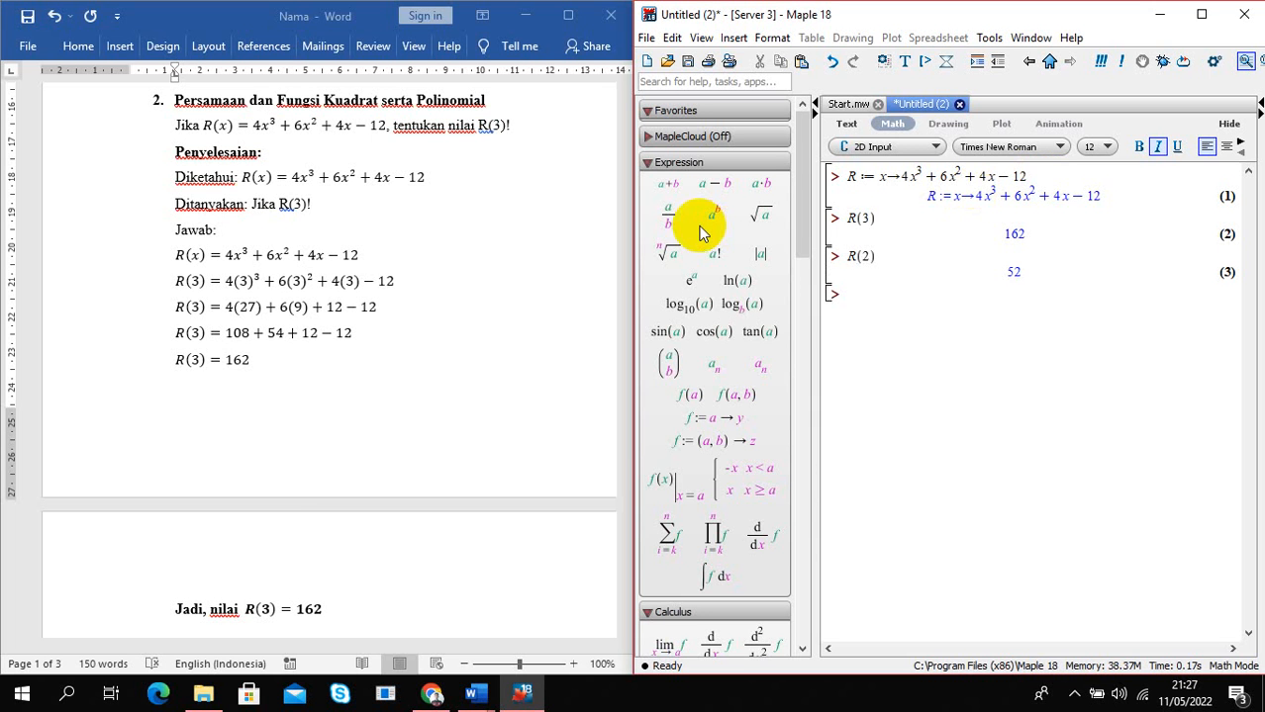
# Show problem 3 on matrices in the Word document and delete all commands and outputs from the Maple worksheet
pyautogui.click(605, 295)
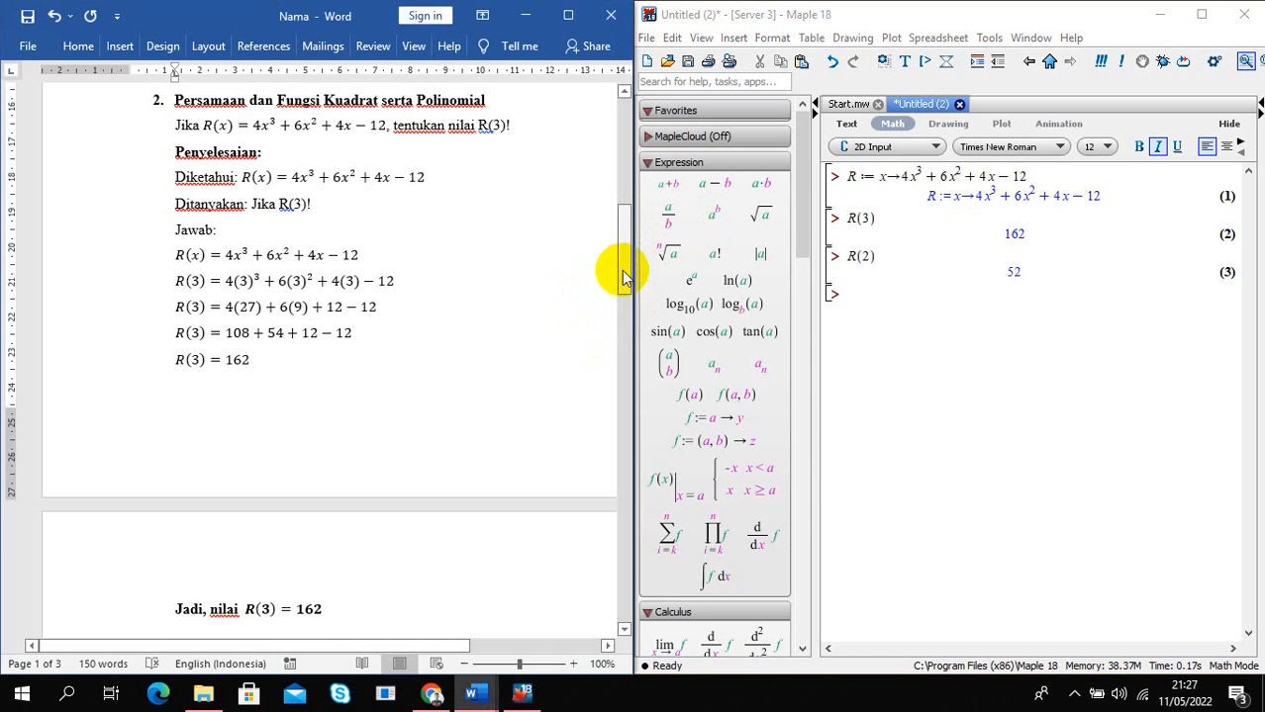
pyautogui.moveTo(622, 269); pyautogui.dragTo(627, 338)
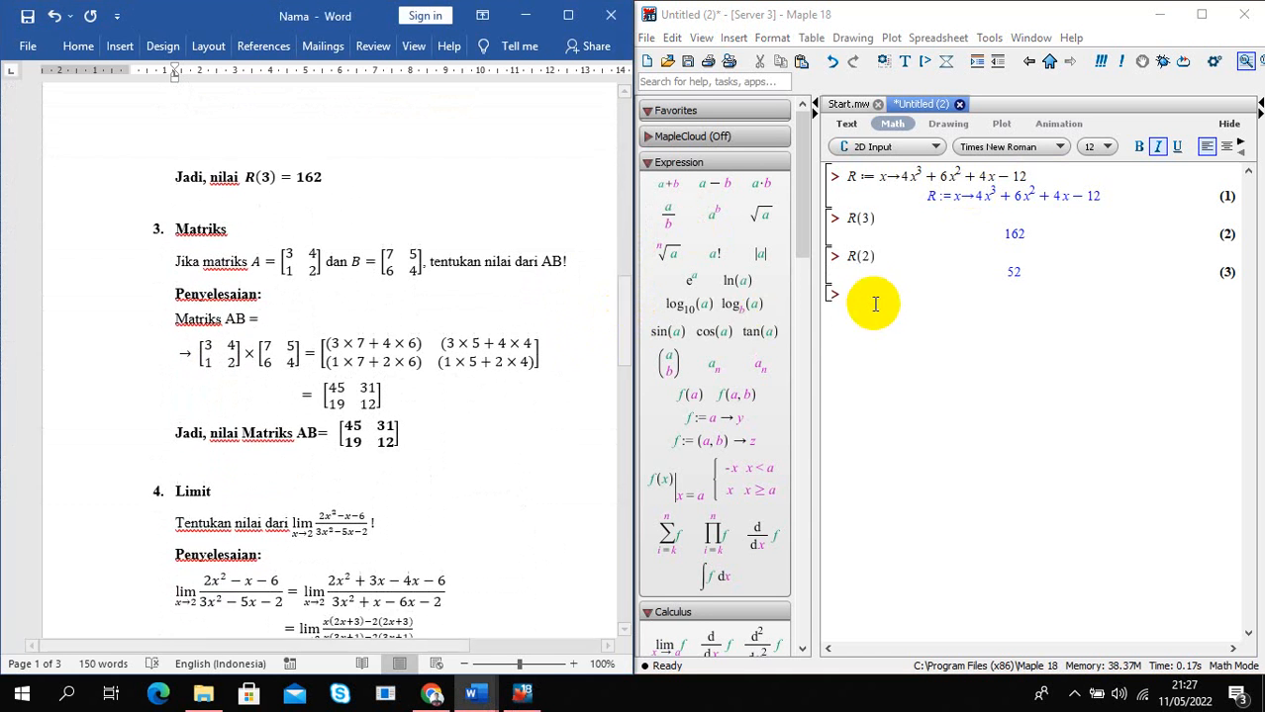
pyautogui.click(857, 291)
pyautogui.hotkey('ctrl', 'a')
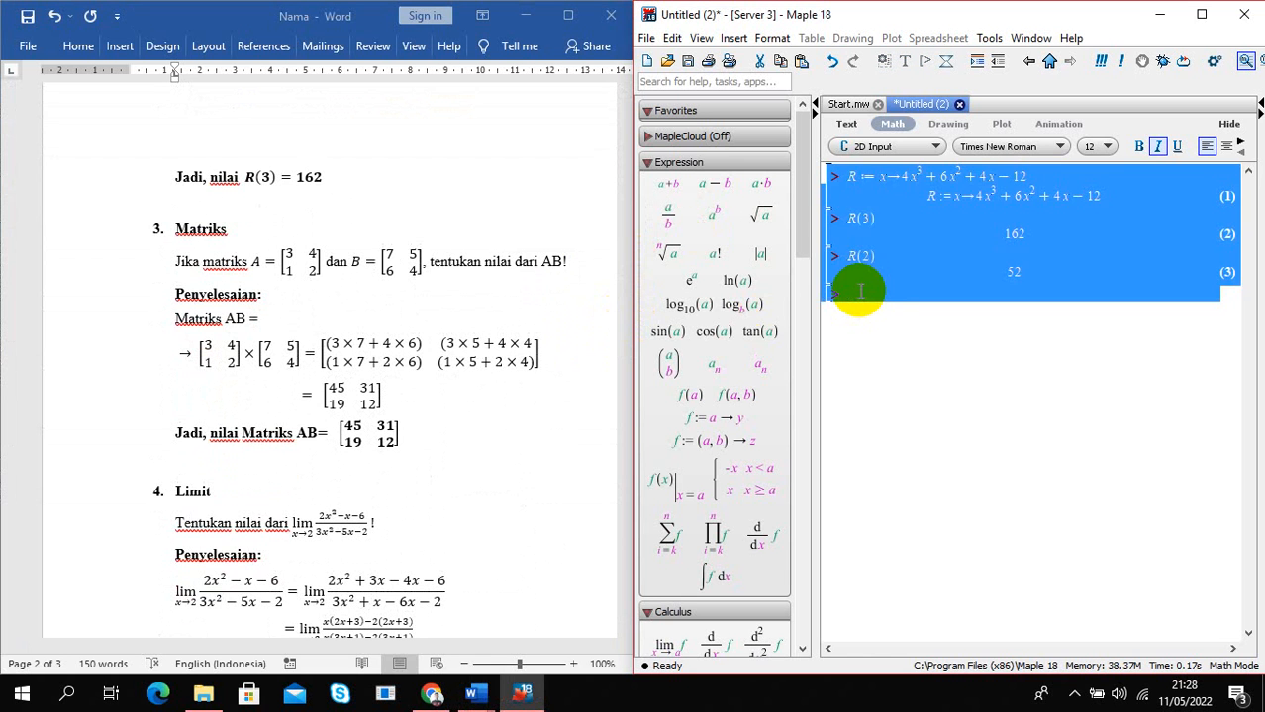
pyautogui.press('Delete')
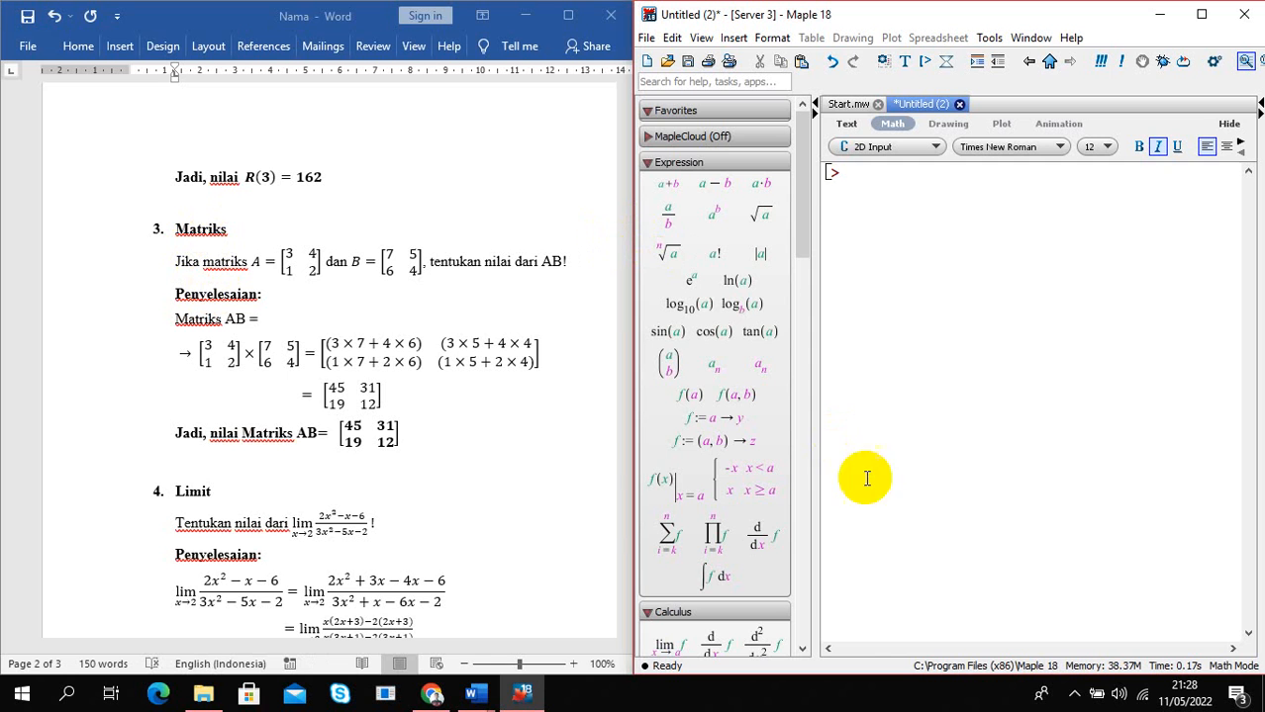
# Start the assignment A := at the worksheet prompt and insert a 2×2 matrix template after it
pyautogui.moveTo(806, 193); pyautogui.dragTo(805, 194)
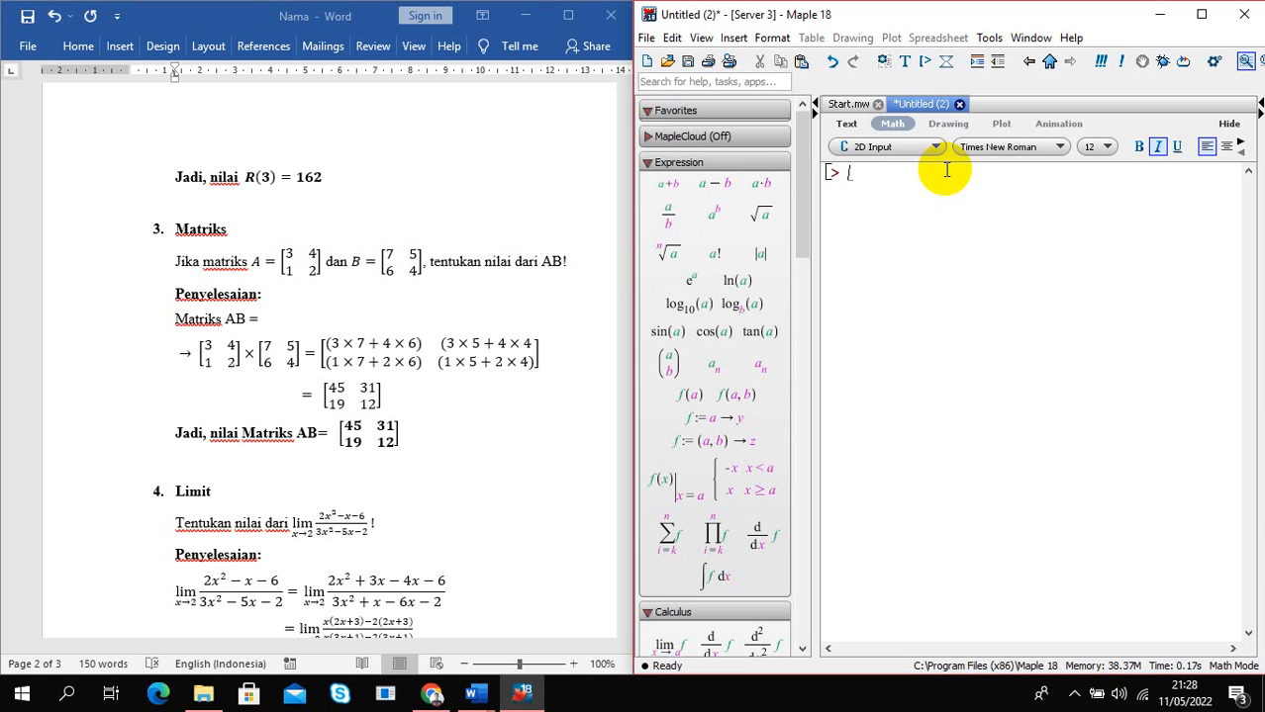
pyautogui.write('A :=')
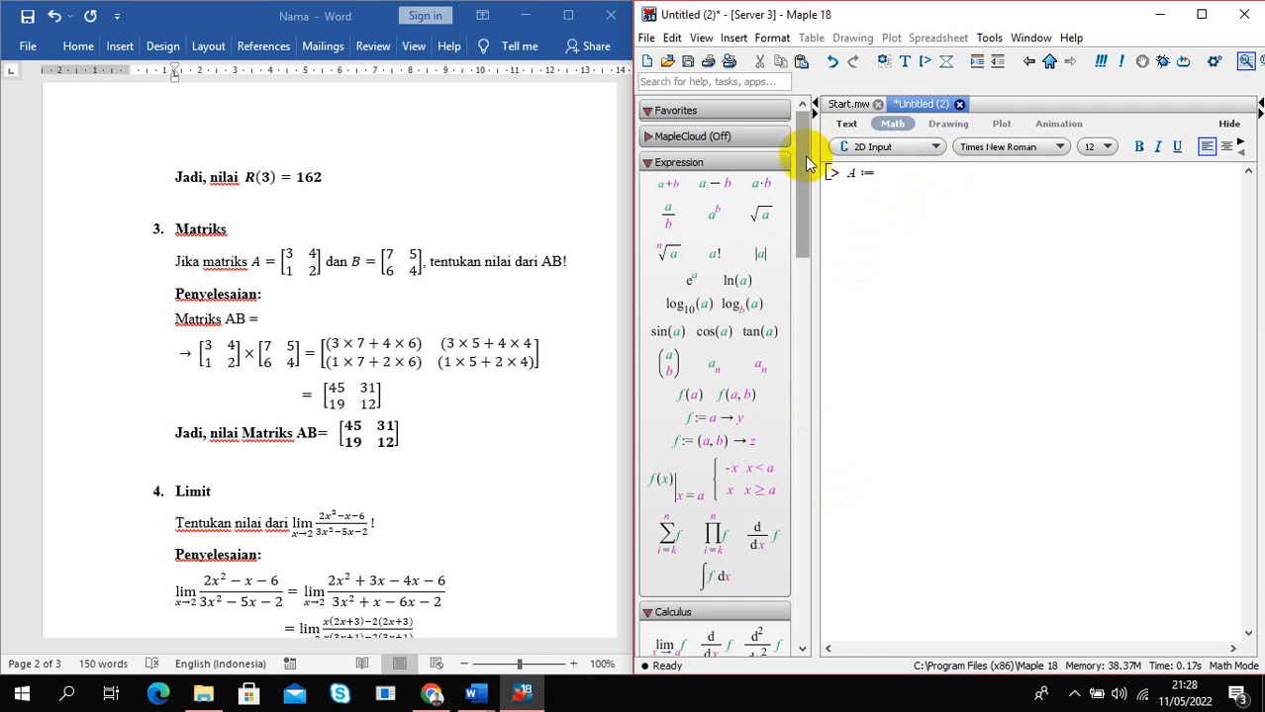
pyautogui.moveTo(809, 164); pyautogui.dragTo(811, 532)
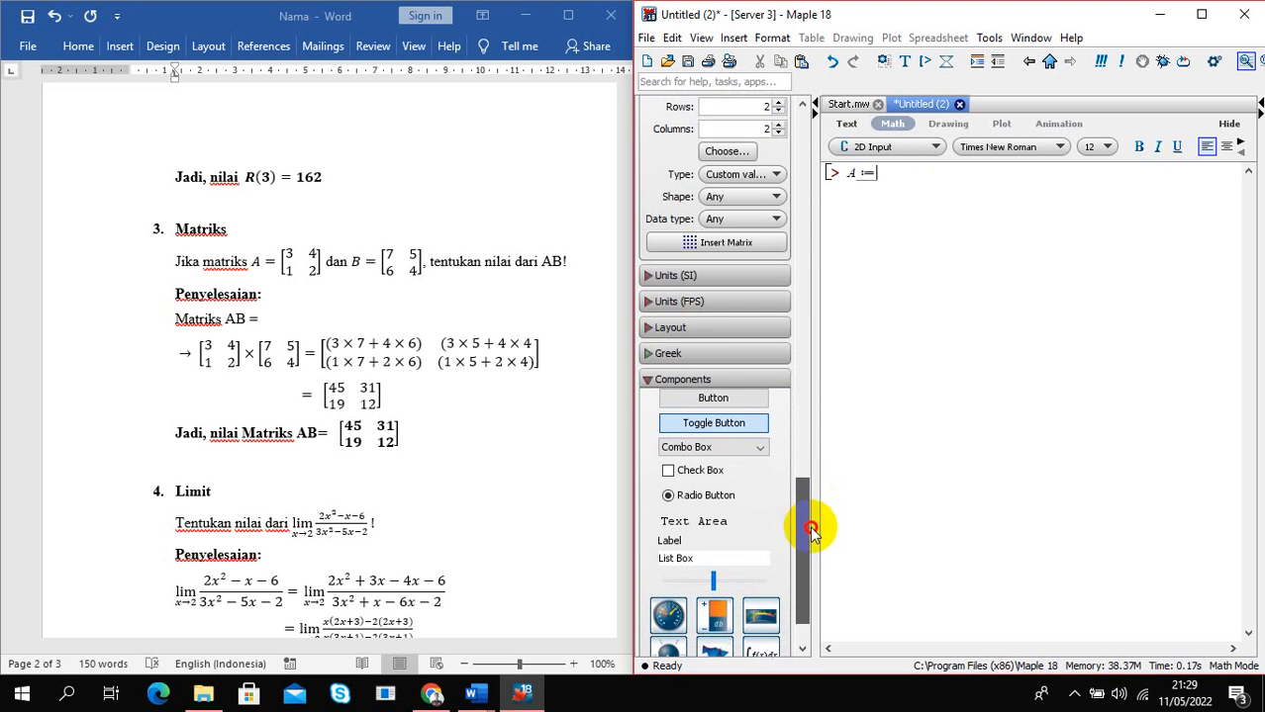
pyautogui.click(651, 329)
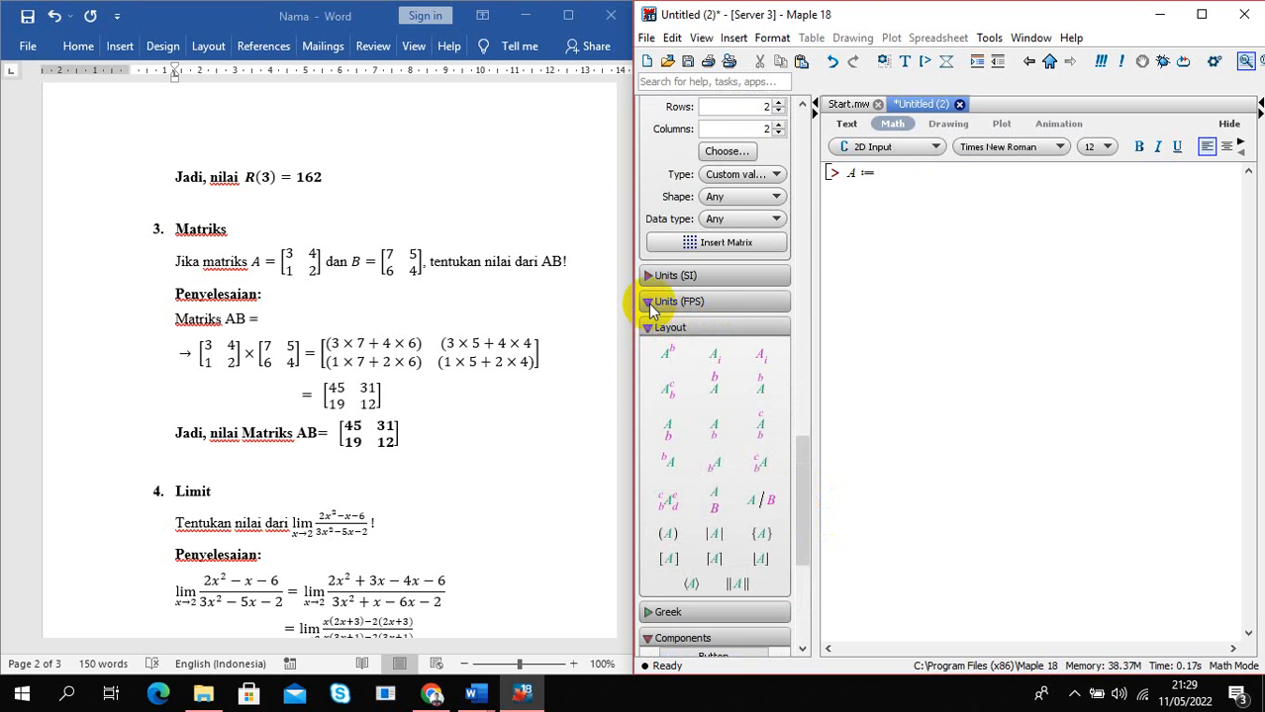
pyautogui.click(648, 302)
pyautogui.click(648, 276)
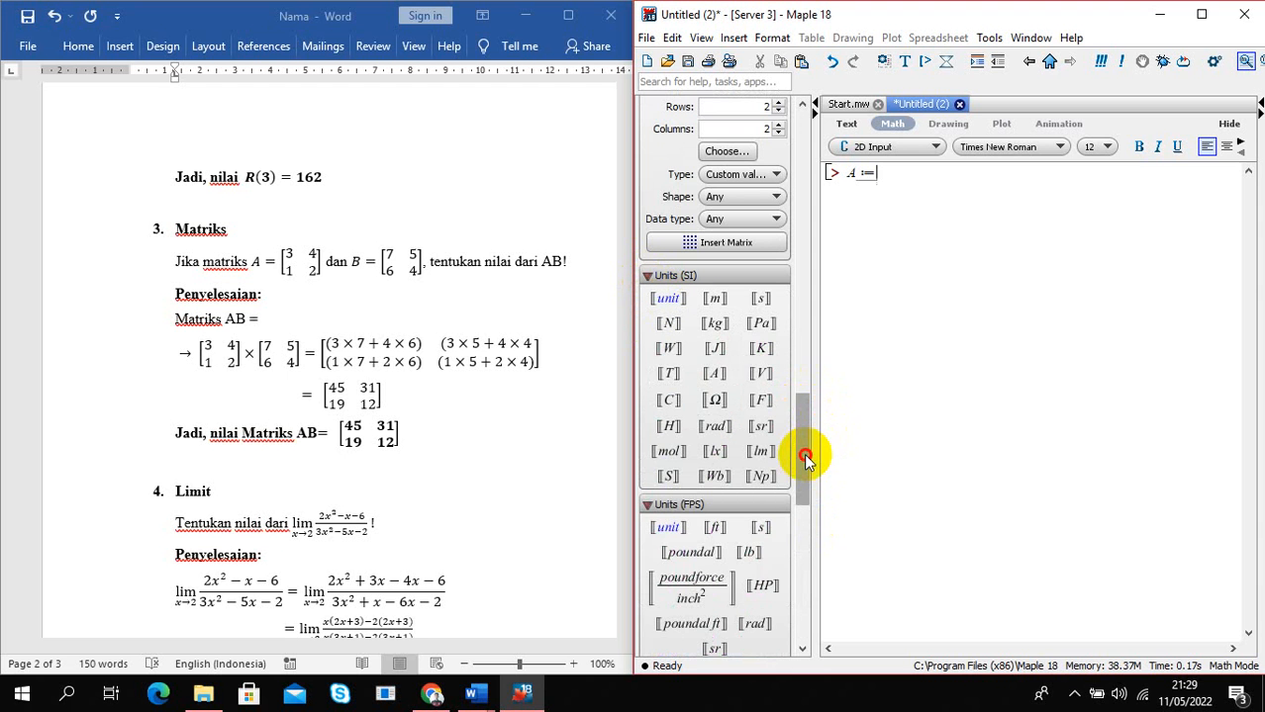
pyautogui.moveTo(809, 452); pyautogui.dragTo(787, 395)
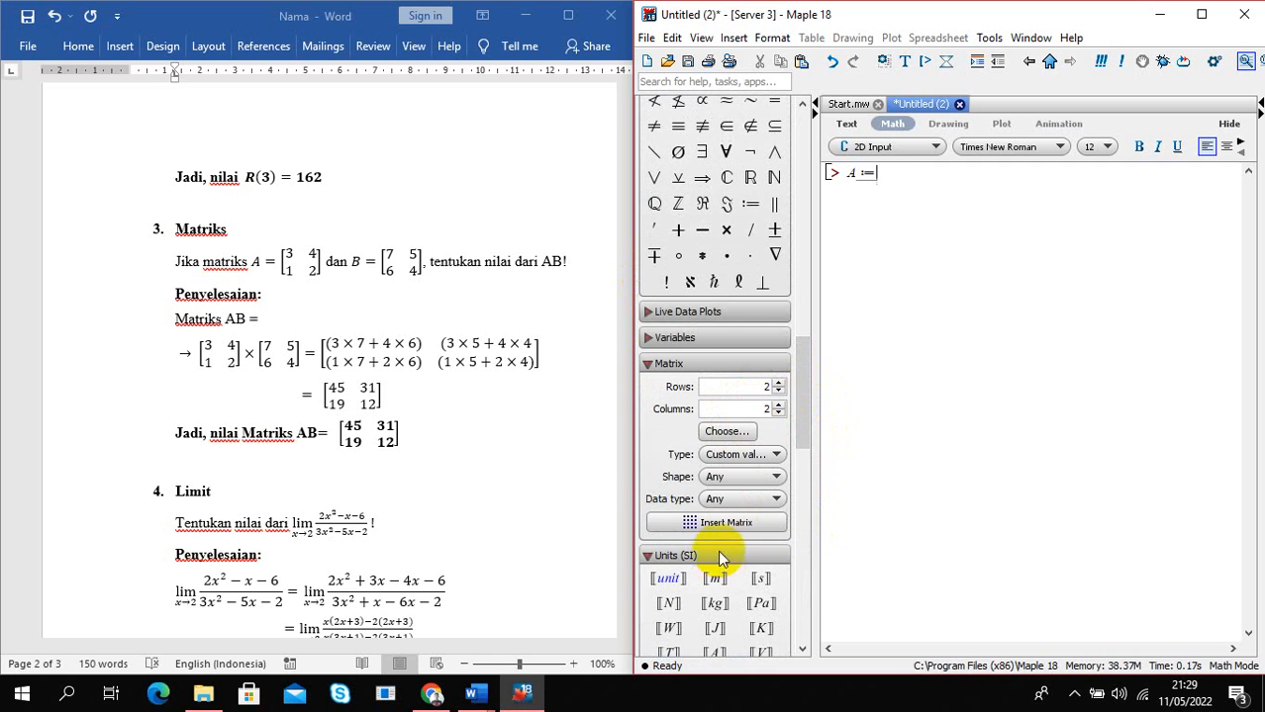
pyautogui.click(714, 524)
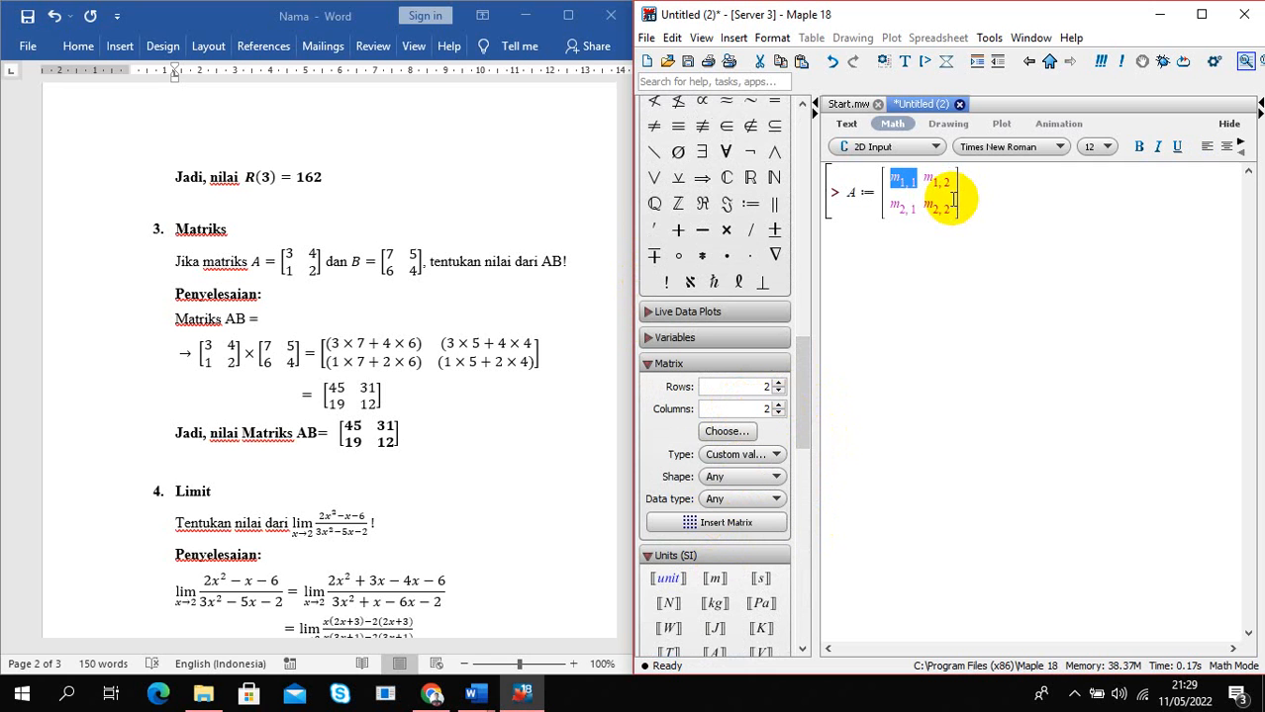
# Fill matrix A with 3, 4 in the first row and 1, 2 in the second row, and evaluate the assignment
pyautogui.write('3')
pyautogui.press('Tab')
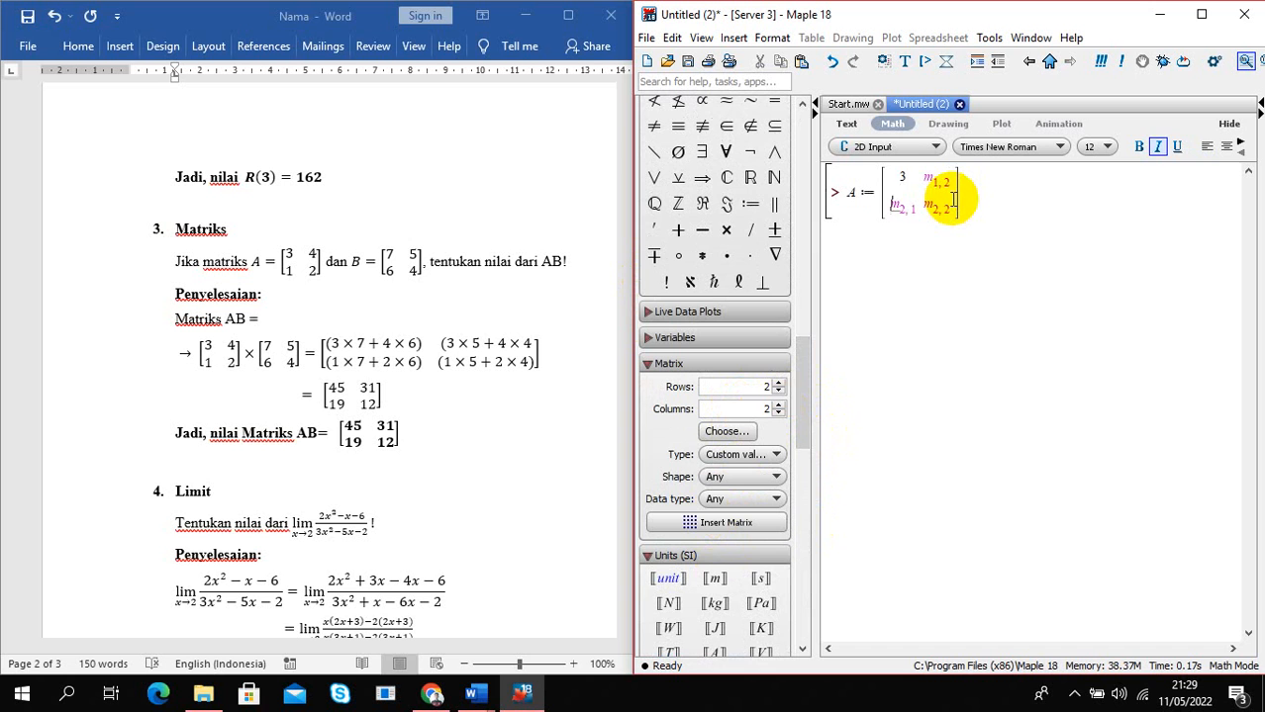
pyautogui.write('1')
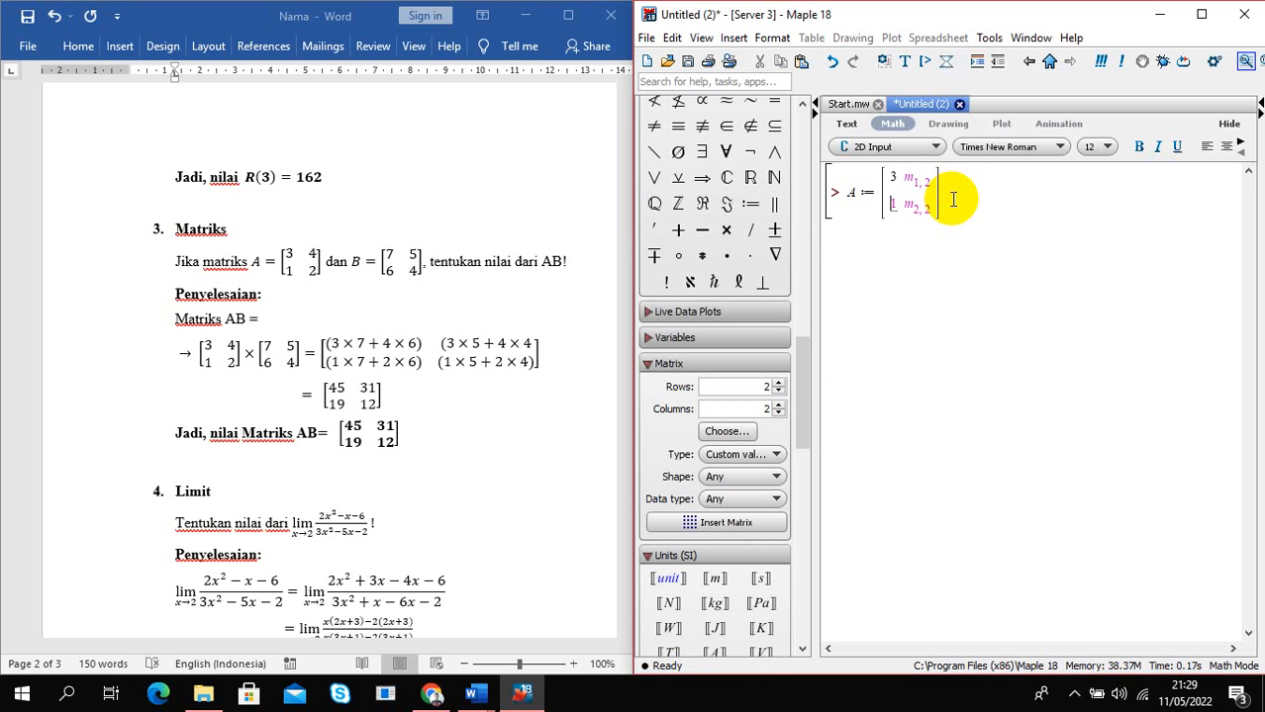
pyautogui.write('1')
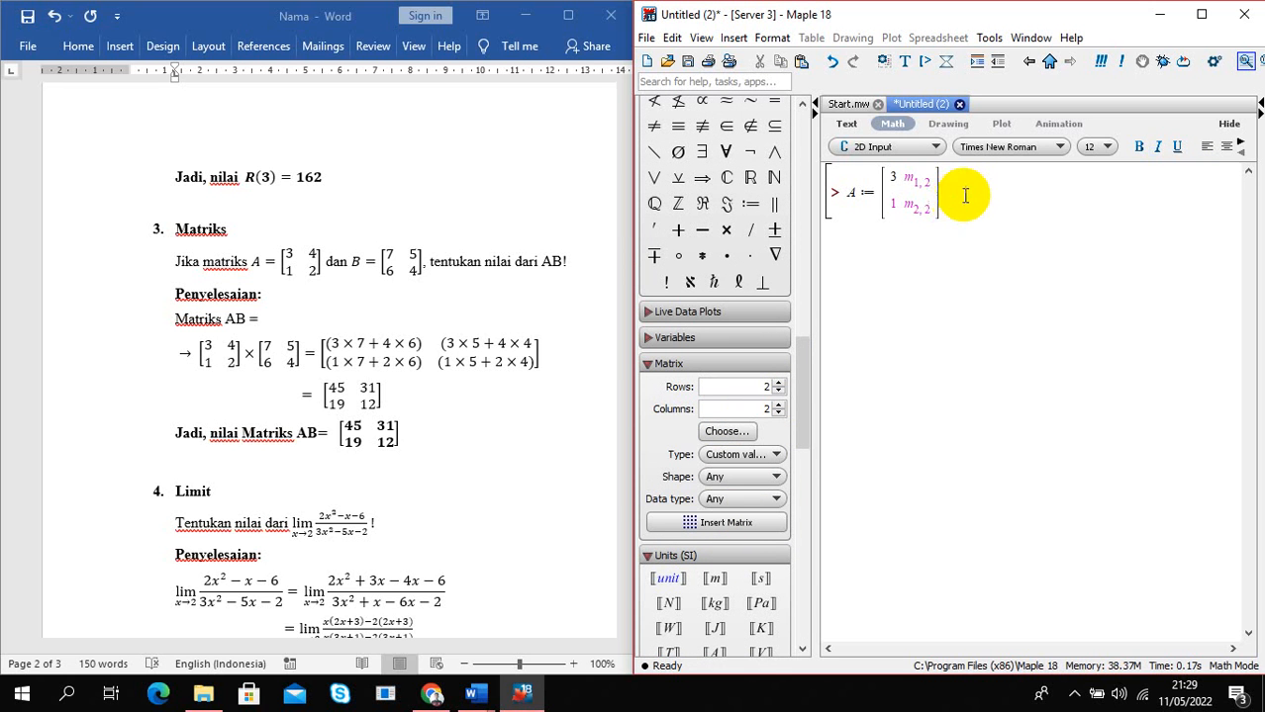
pyautogui.click(912, 182)
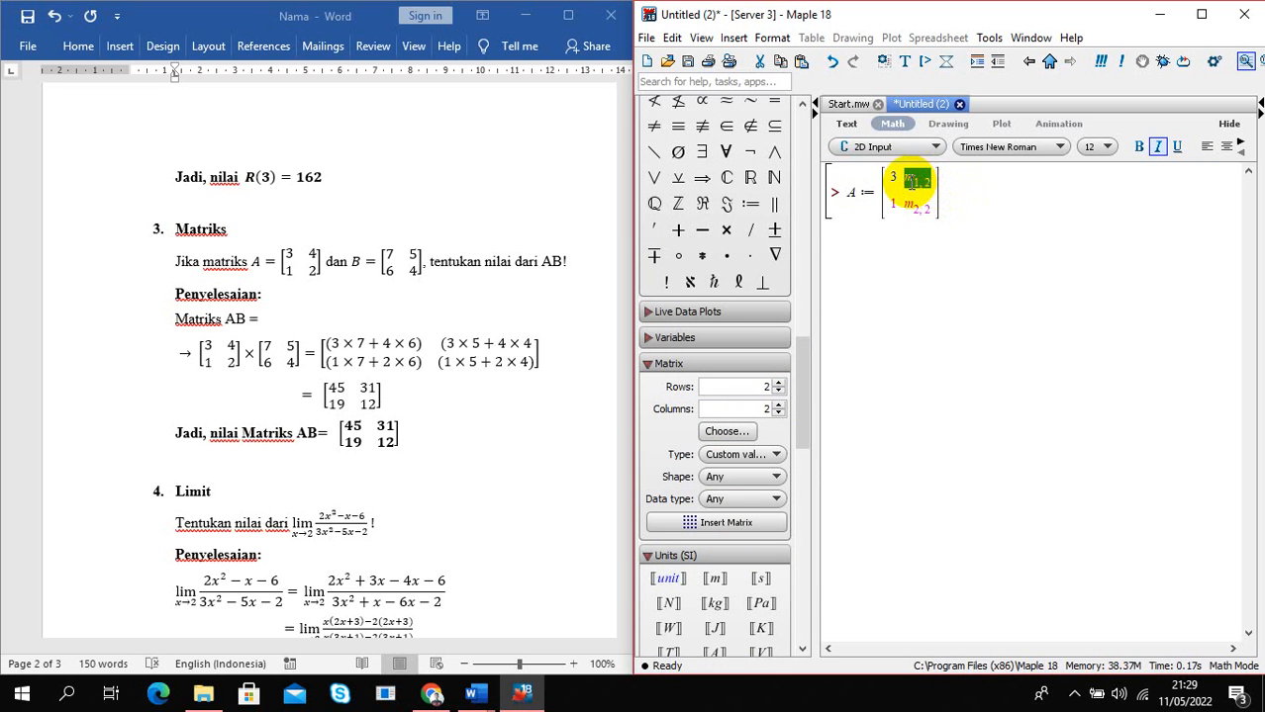
pyautogui.write('4')
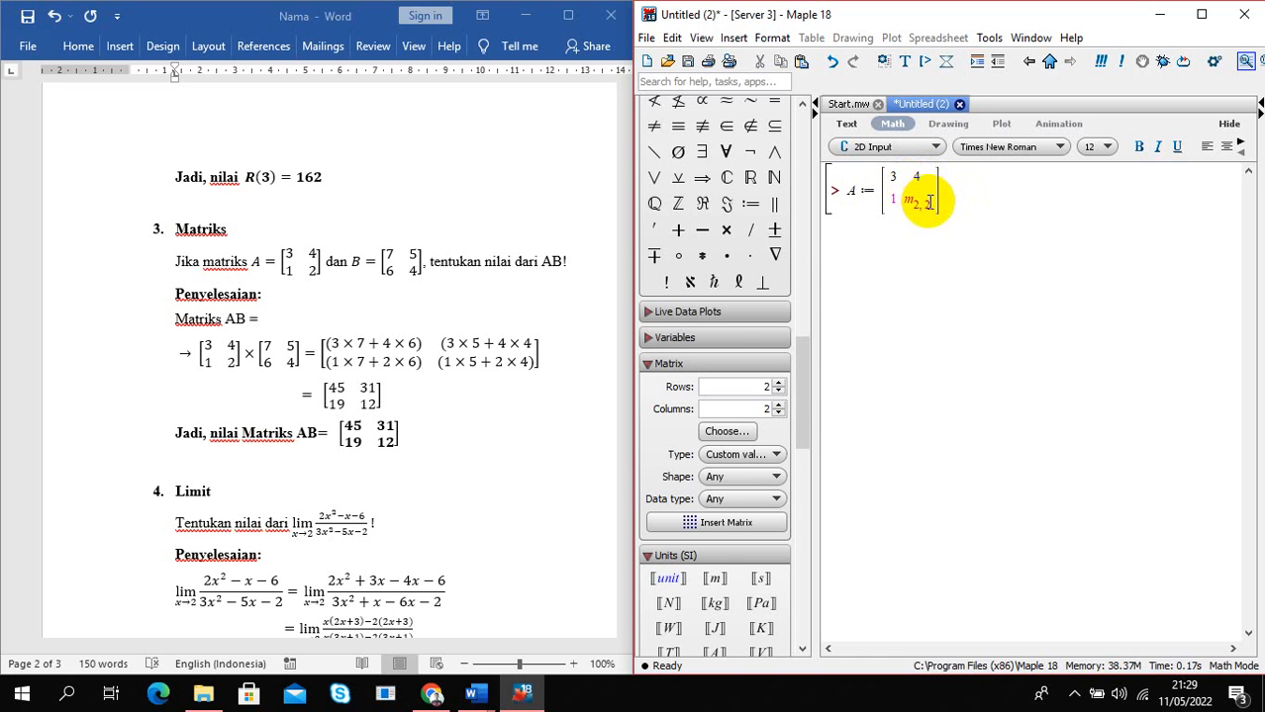
pyautogui.click(906, 201)
pyautogui.write('2')
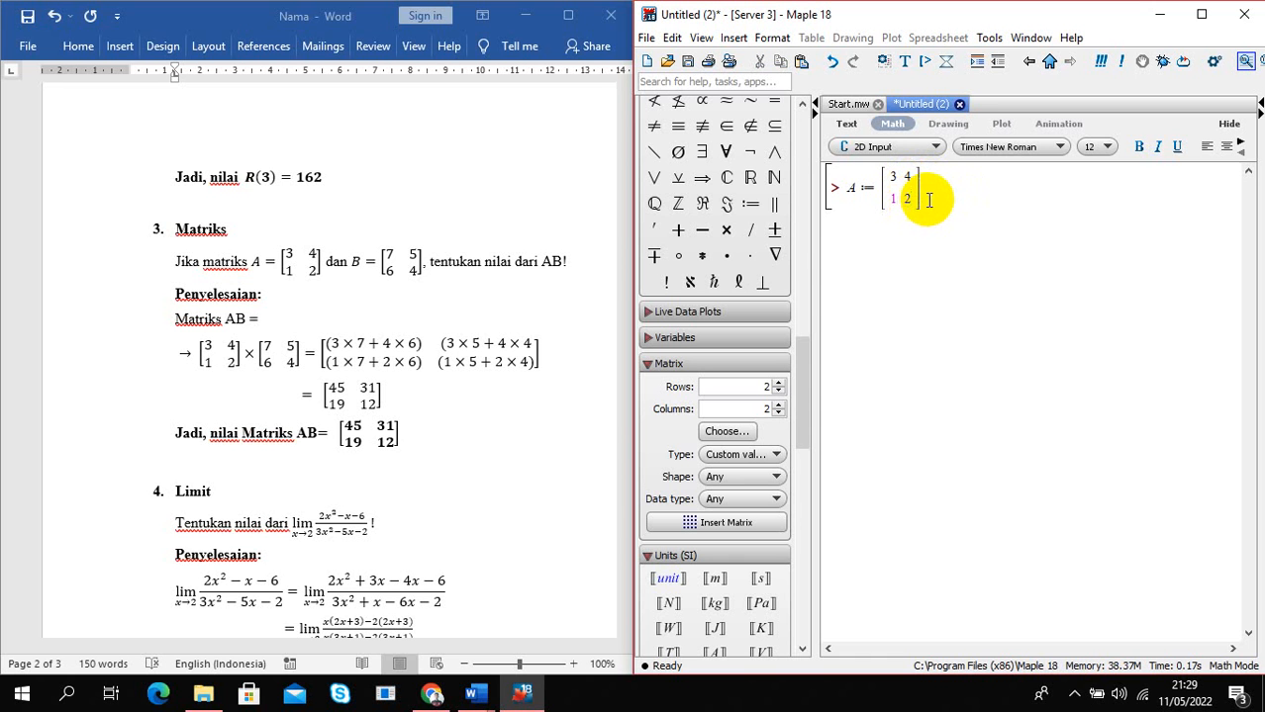
pyautogui.press('Return')
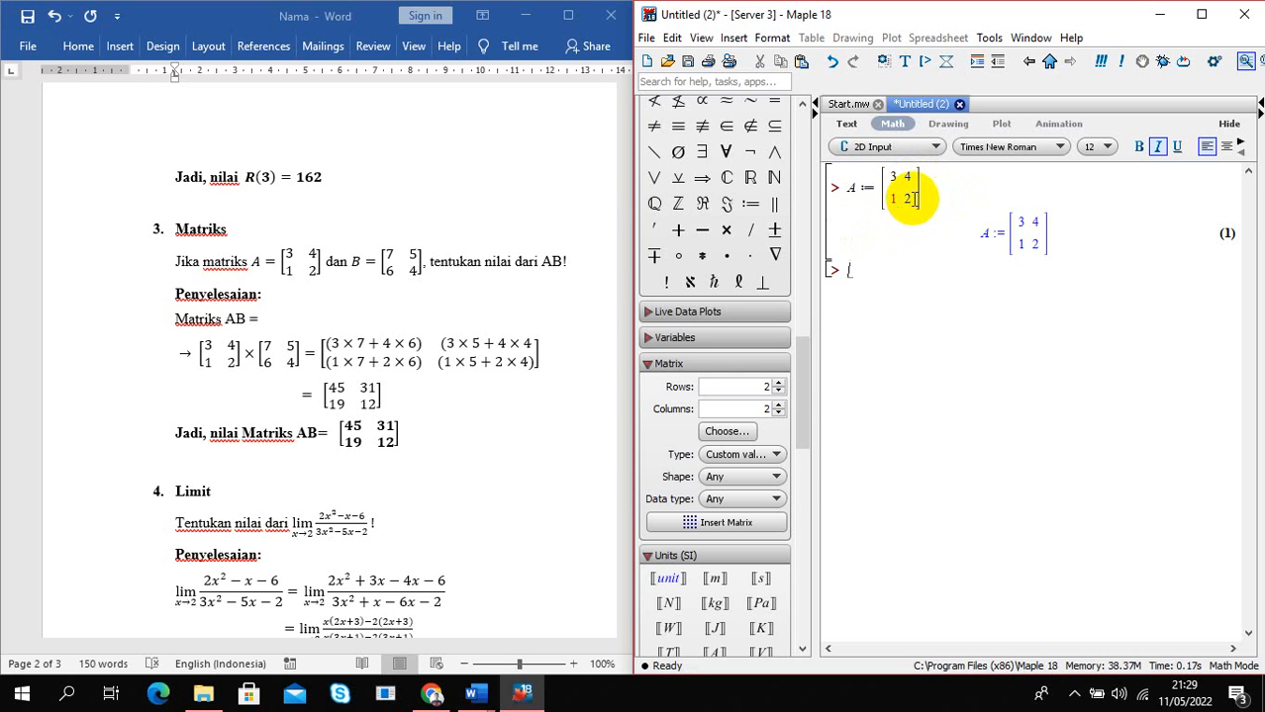
# Enter B on the next worksheet line and insert a 2×2 matrix template directly after it
pyautogui.click(917, 197)
pyautogui.moveTo(917, 198); pyautogui.dragTo(872, 194)
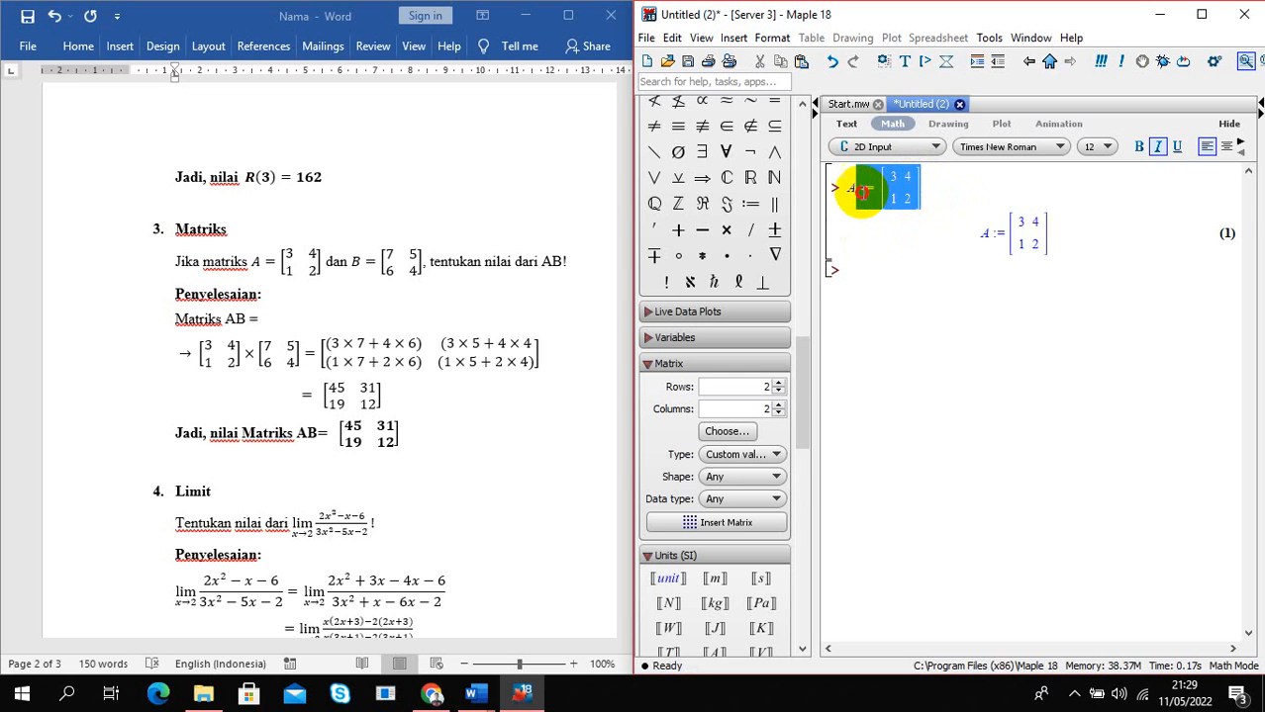
pyautogui.click(857, 275)
pyautogui.write('B')
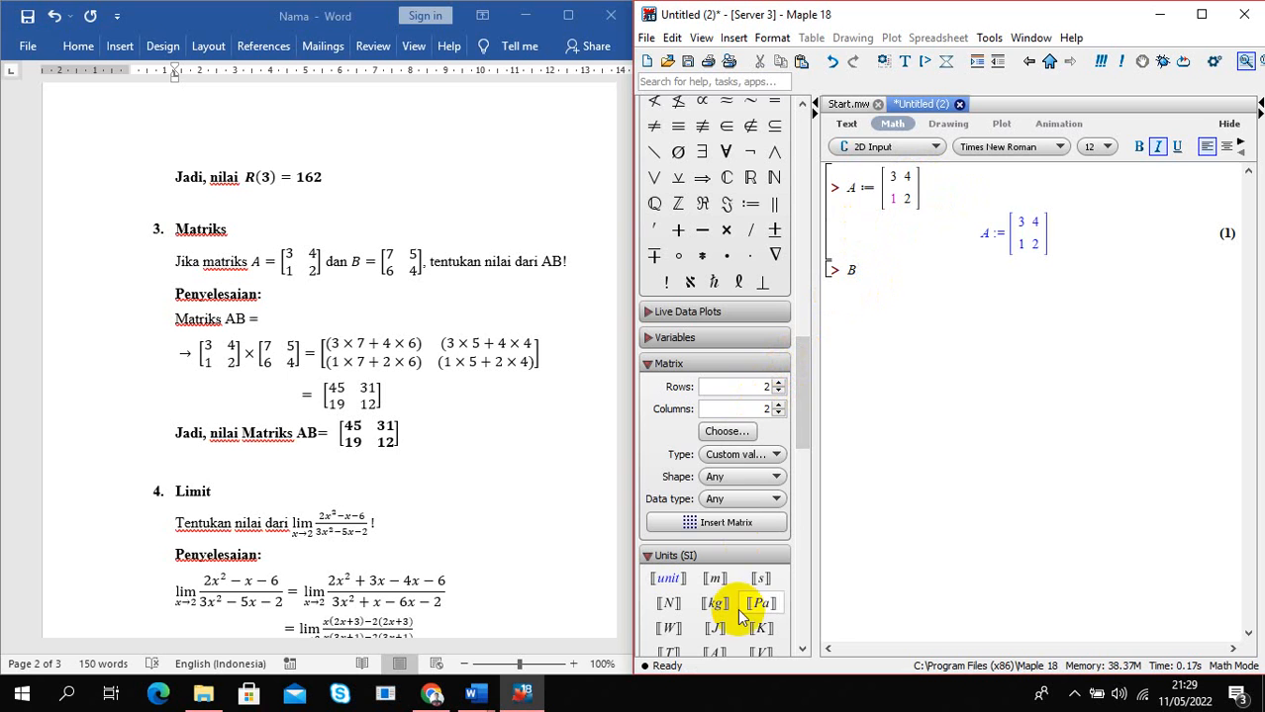
pyautogui.click(725, 523)
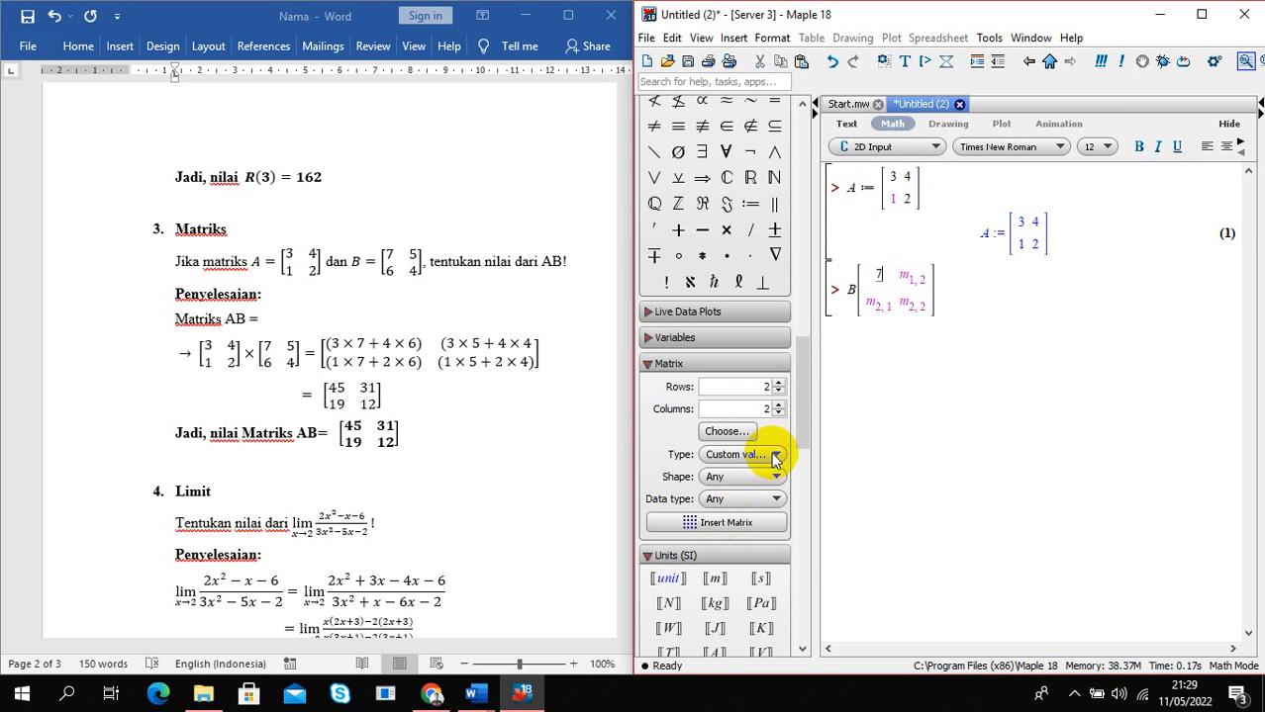
# Fill the matrix after B with 7, 5 in the first row and 6, 4 in the second row, and evaluate the line
pyautogui.write('7')
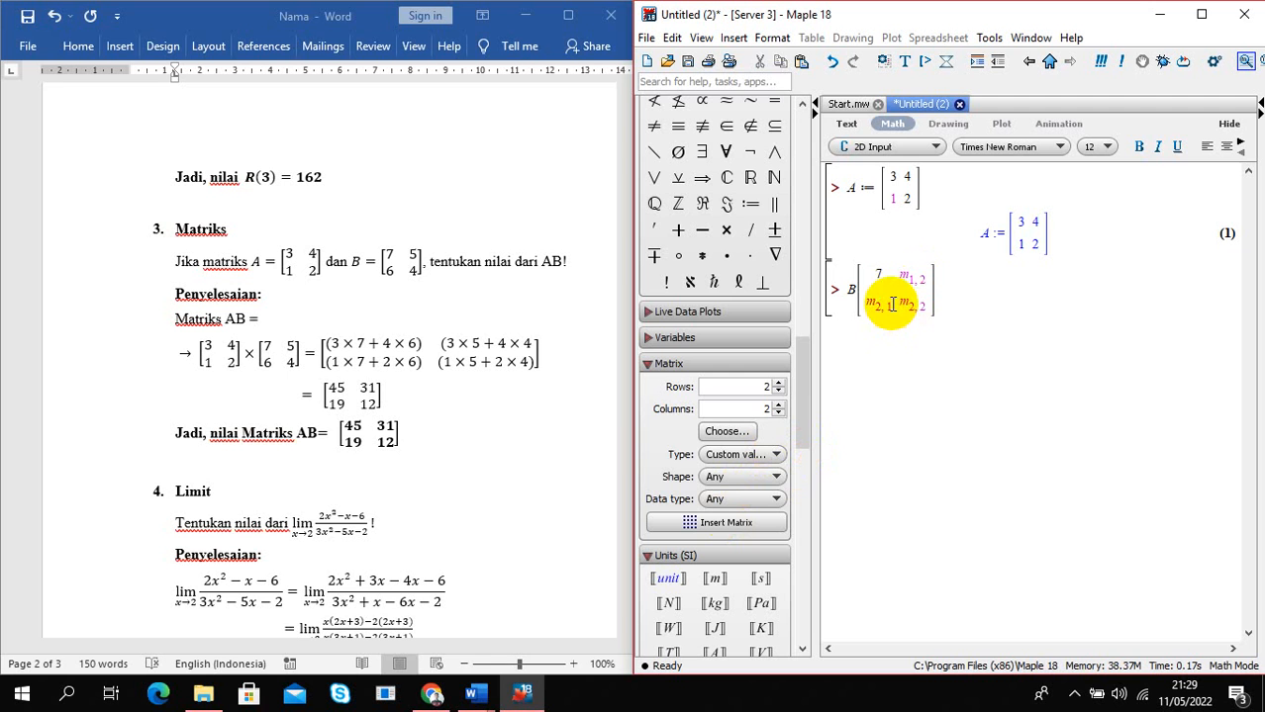
pyautogui.click(873, 305)
pyautogui.write('6')
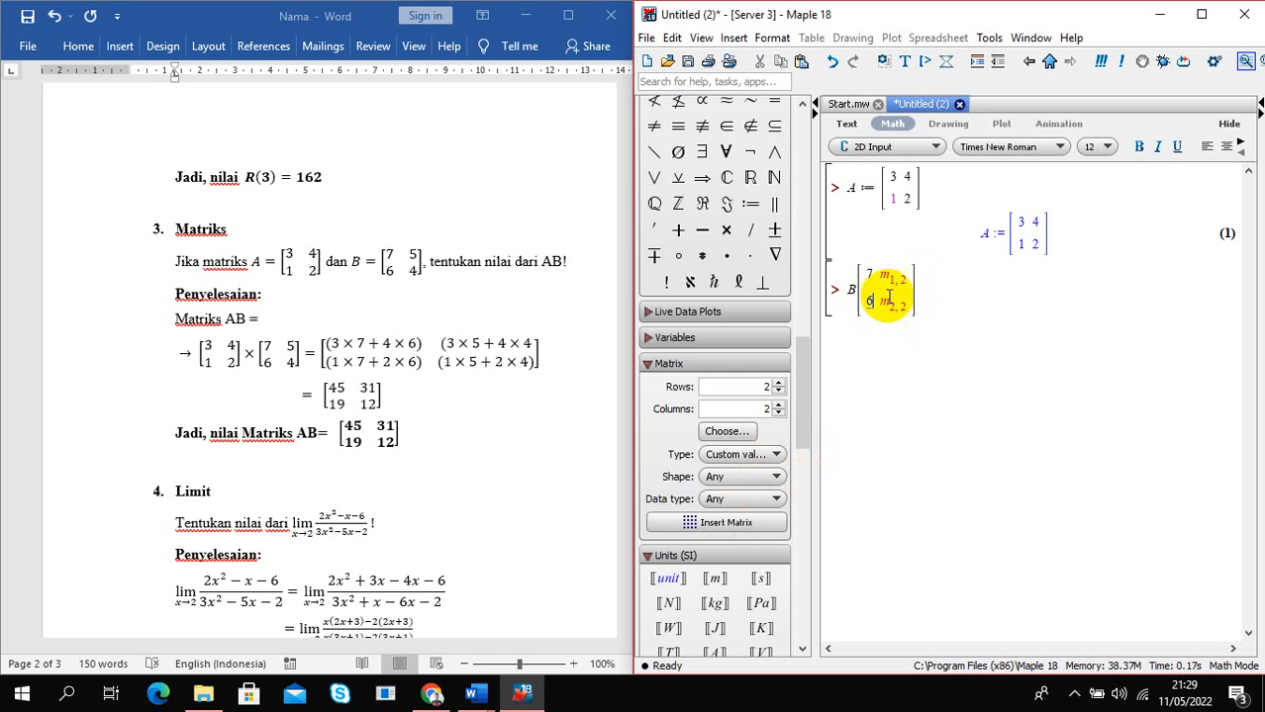
pyautogui.click(892, 279)
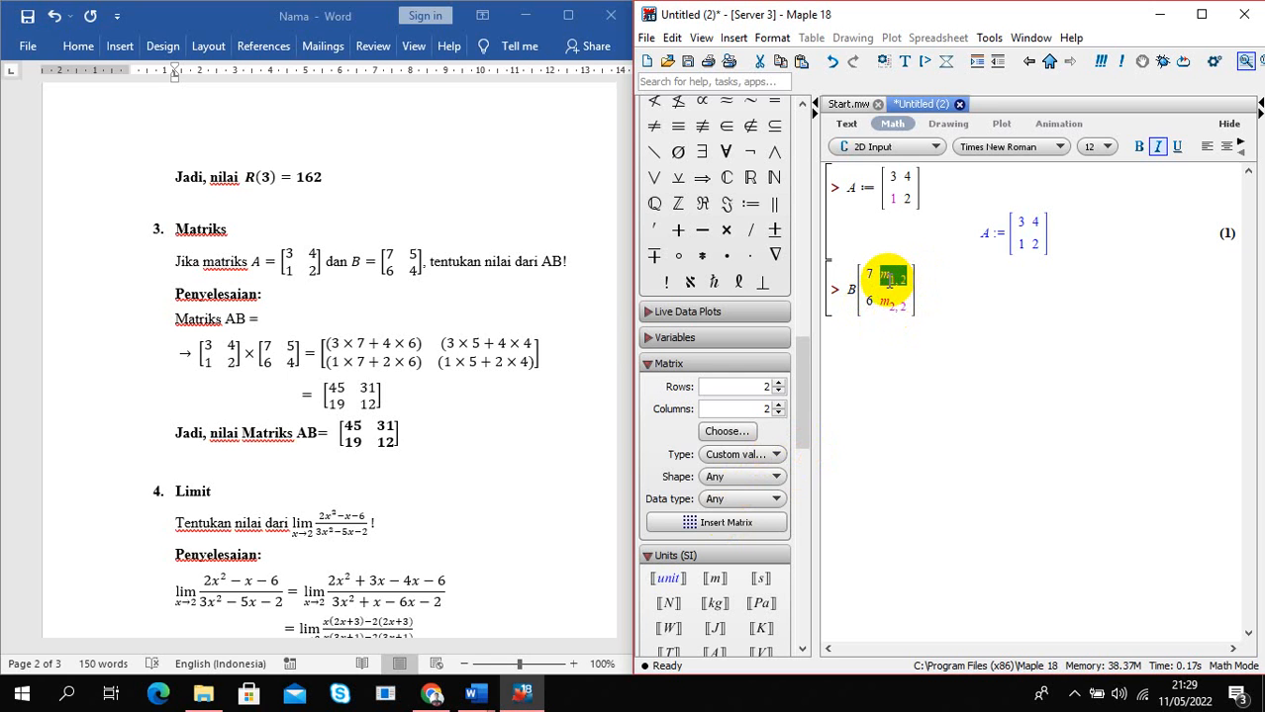
pyautogui.write('5')
pyautogui.click(906, 301)
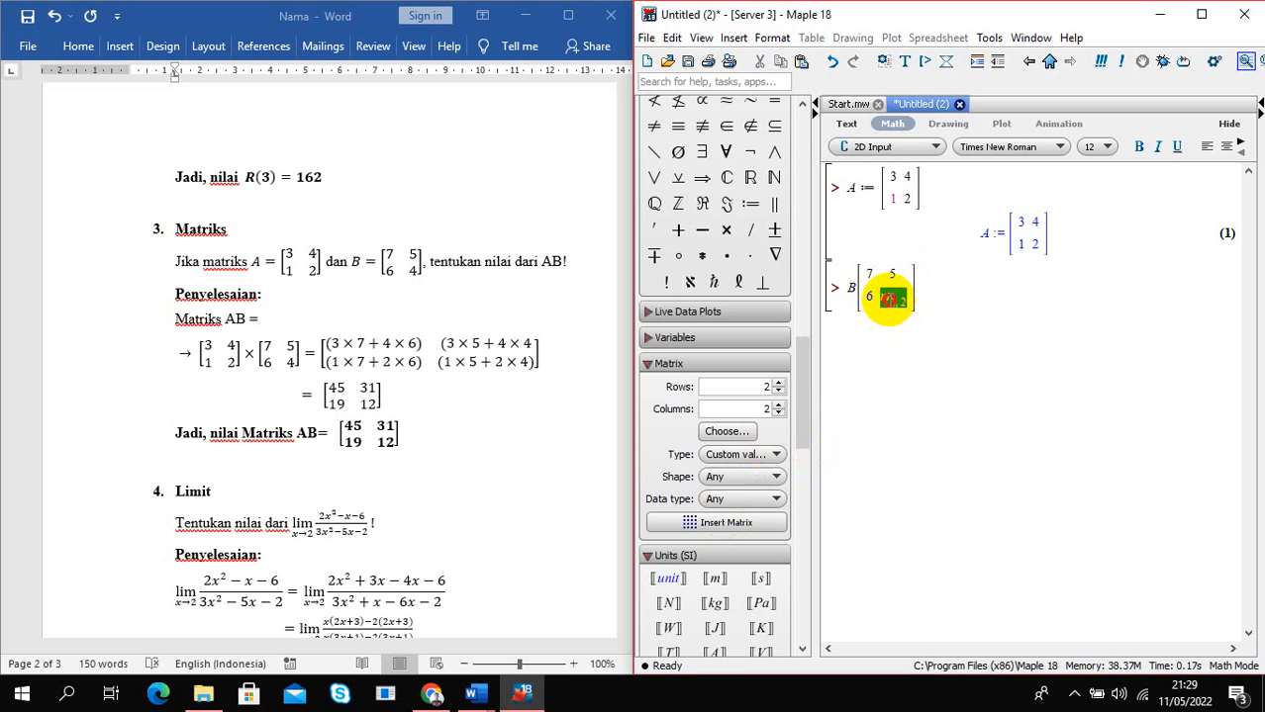
pyautogui.write('4')
pyautogui.press('Return')
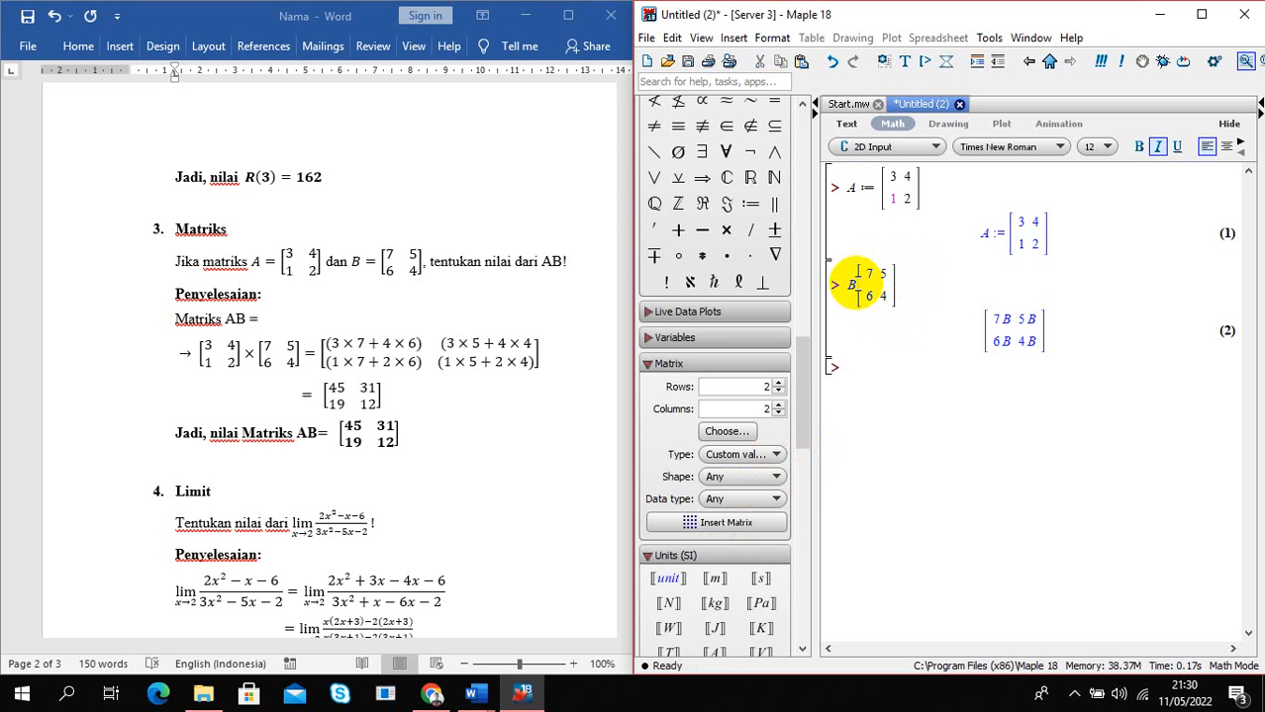
# Insert the assignment operator := between B and its matrix and evaluate the line again
pyautogui.write(':=')
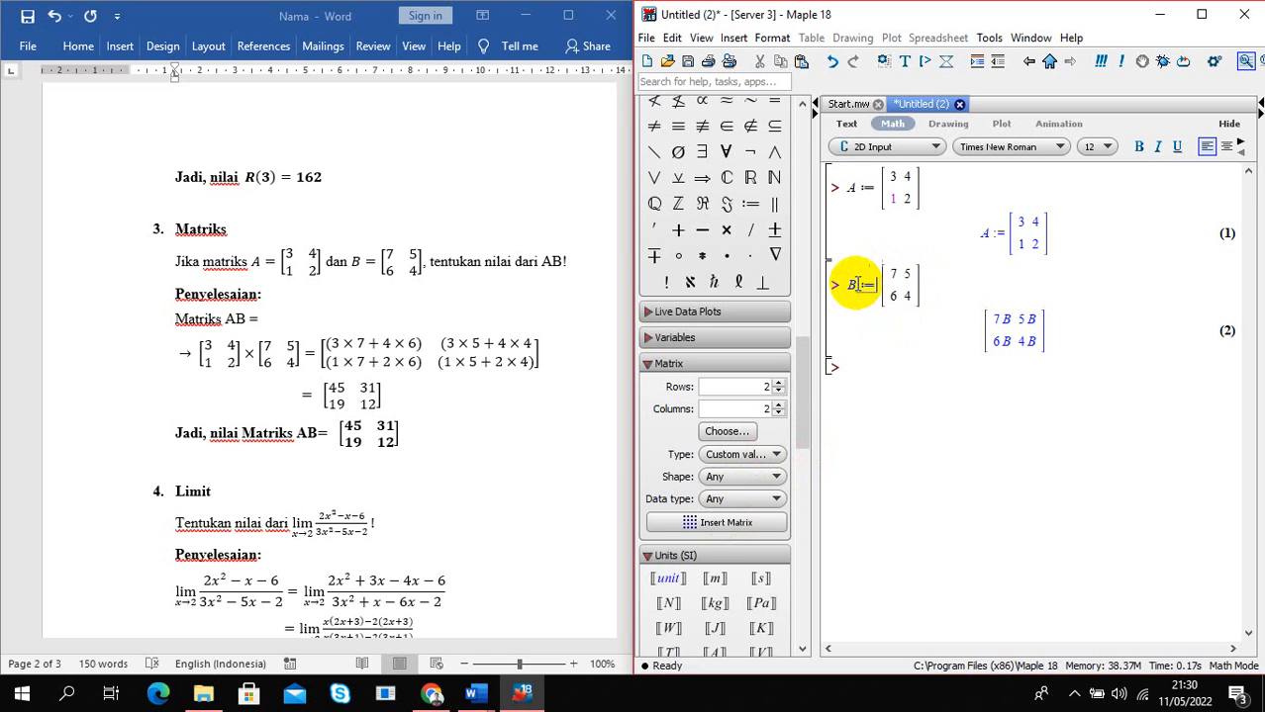
pyautogui.moveTo(852, 284); pyautogui.dragTo(916, 287)
pyautogui.click(919, 289)
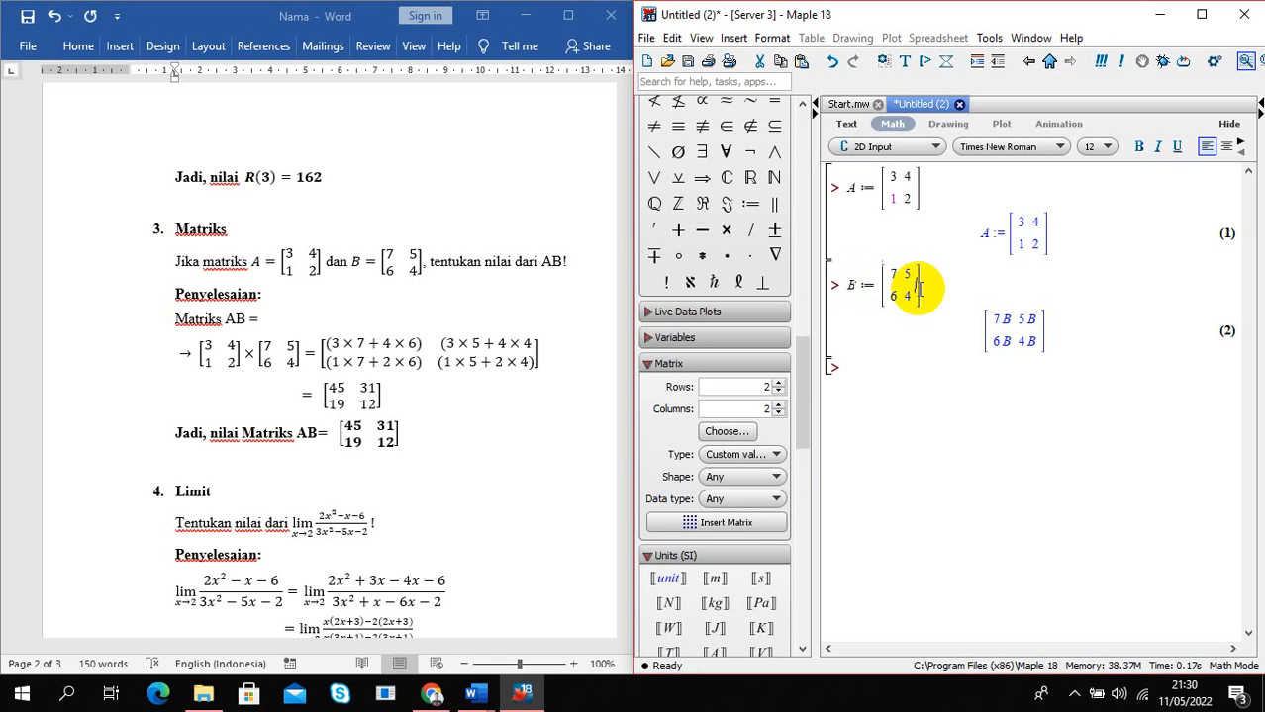
pyautogui.press('Return')
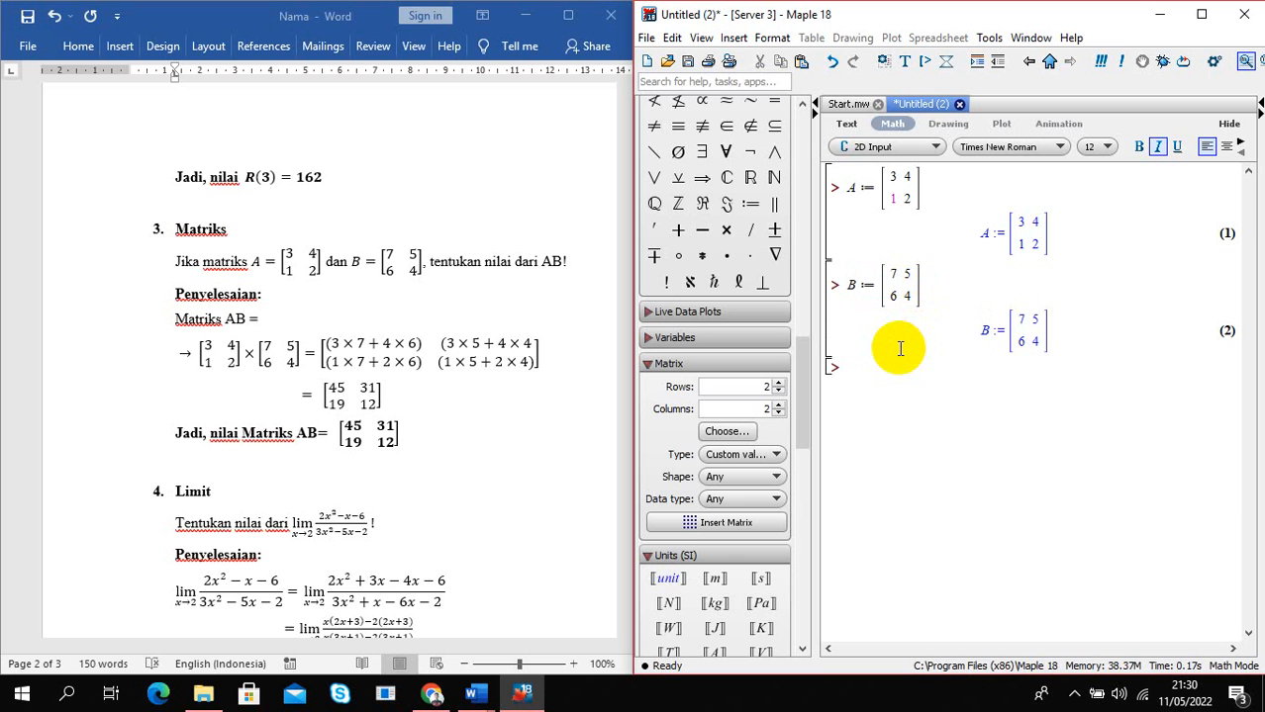
# Compute the matrix product AB by evaluating evalm(A&*B) on the next worksheet line
pyautogui.write('evalm')
pyautogui.write('(A&*B)')
pyautogui.press('Return')
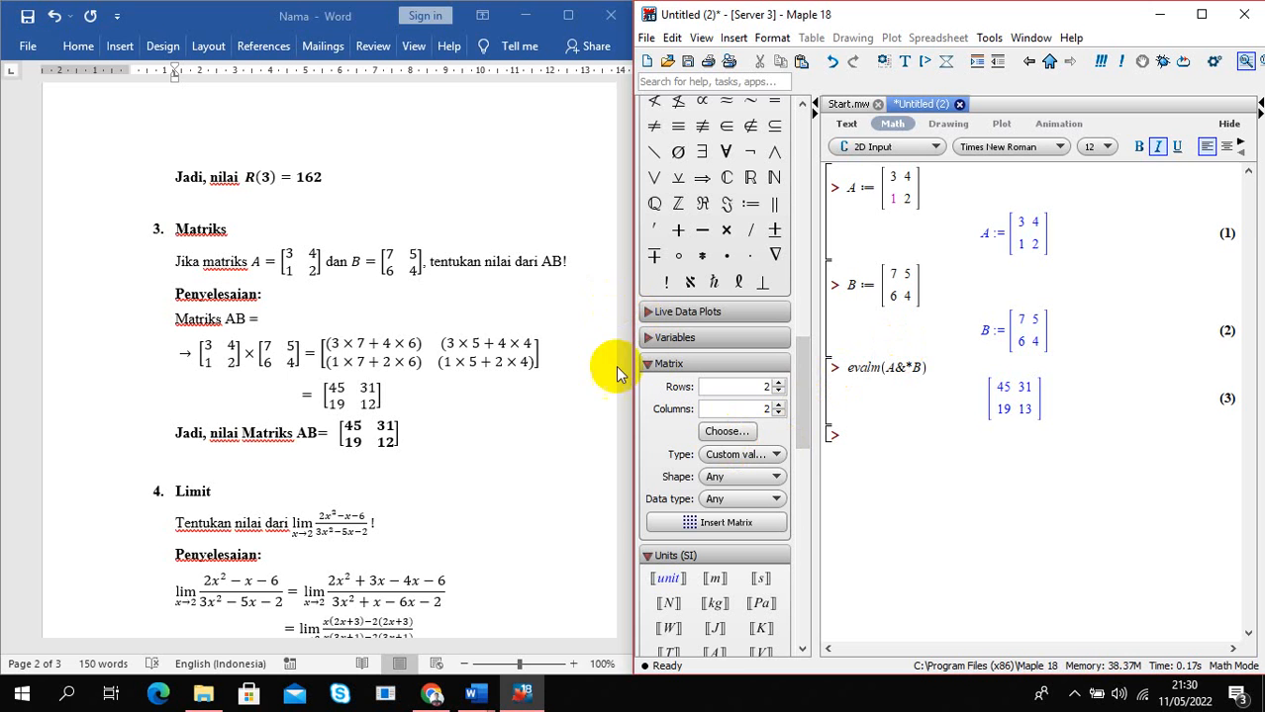
# Show problem 4 on limits in the Word document and clear everything from the Maple worksheet
pyautogui.click(613, 500)
pyautogui.moveTo(623, 346); pyautogui.dragTo(625, 406)
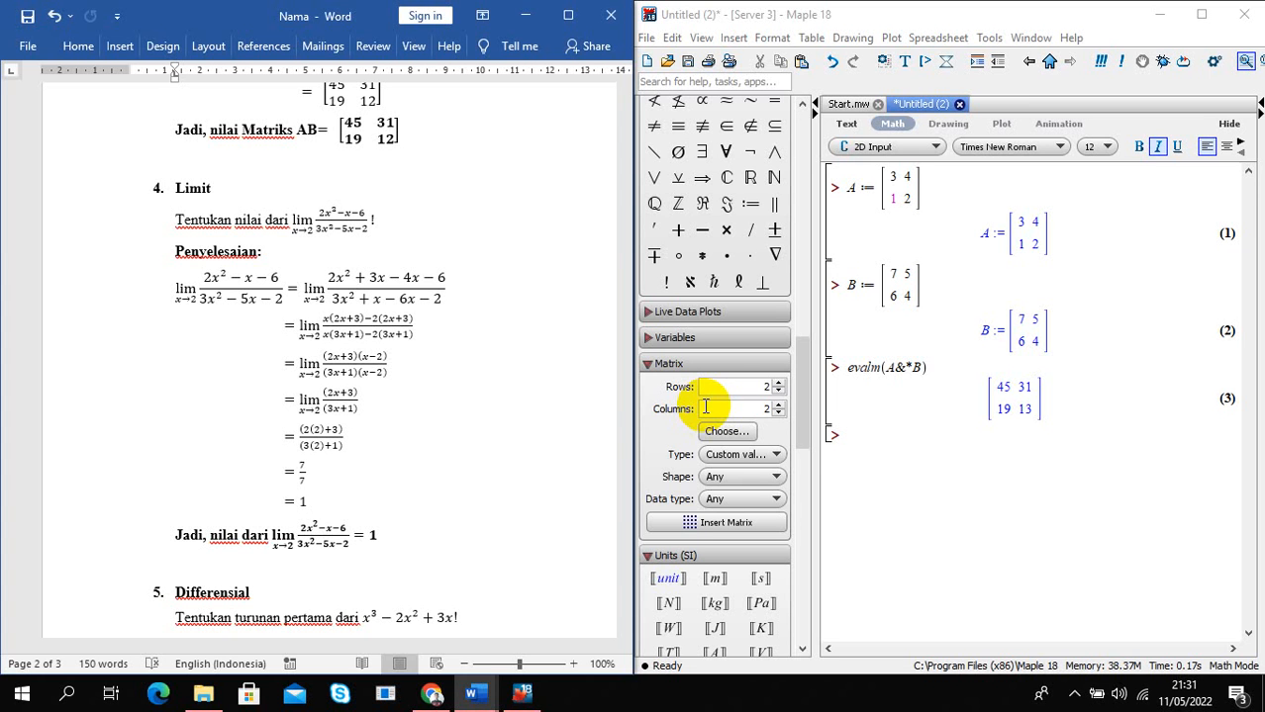
pyautogui.click(879, 447)
pyautogui.hotkey('ctrl', 'a')
pyautogui.press('Delete')
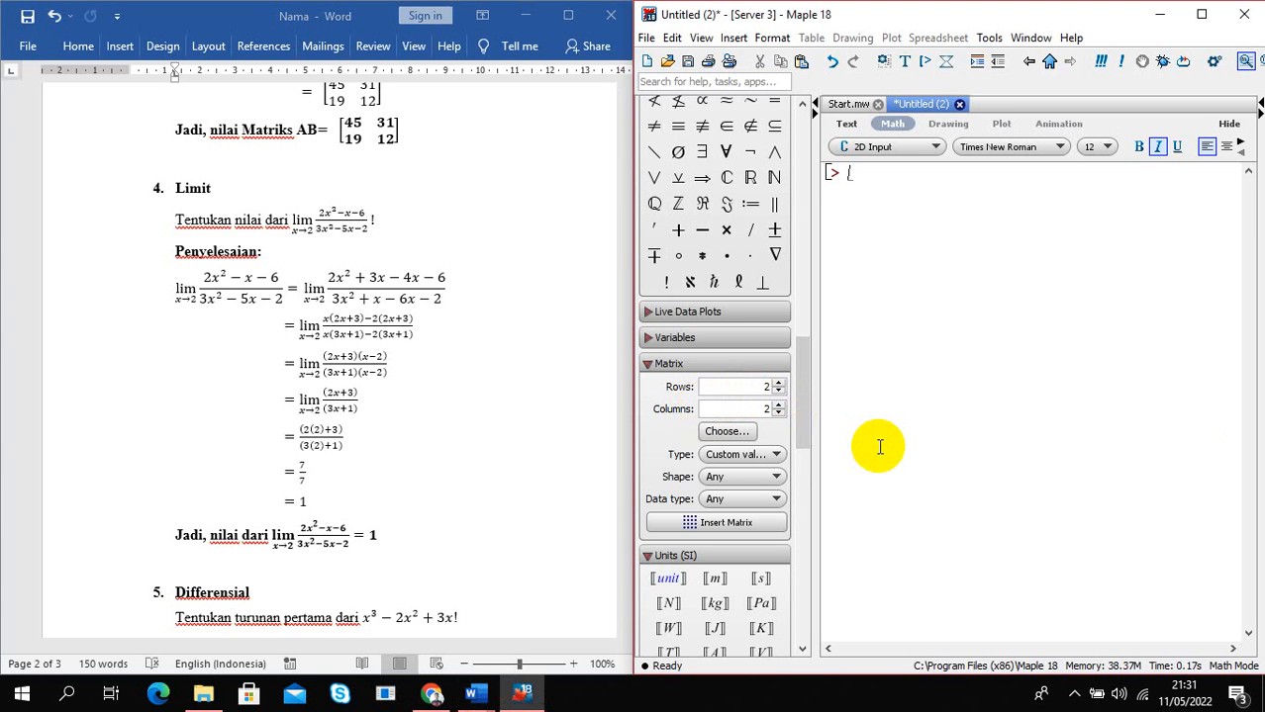
# Start a Limit( command on the empty worksheet line and insert the a/b fraction template inside its parenthesis
pyautogui.write('l')
pyautogui.write('Limit')
pyautogui.write('(')
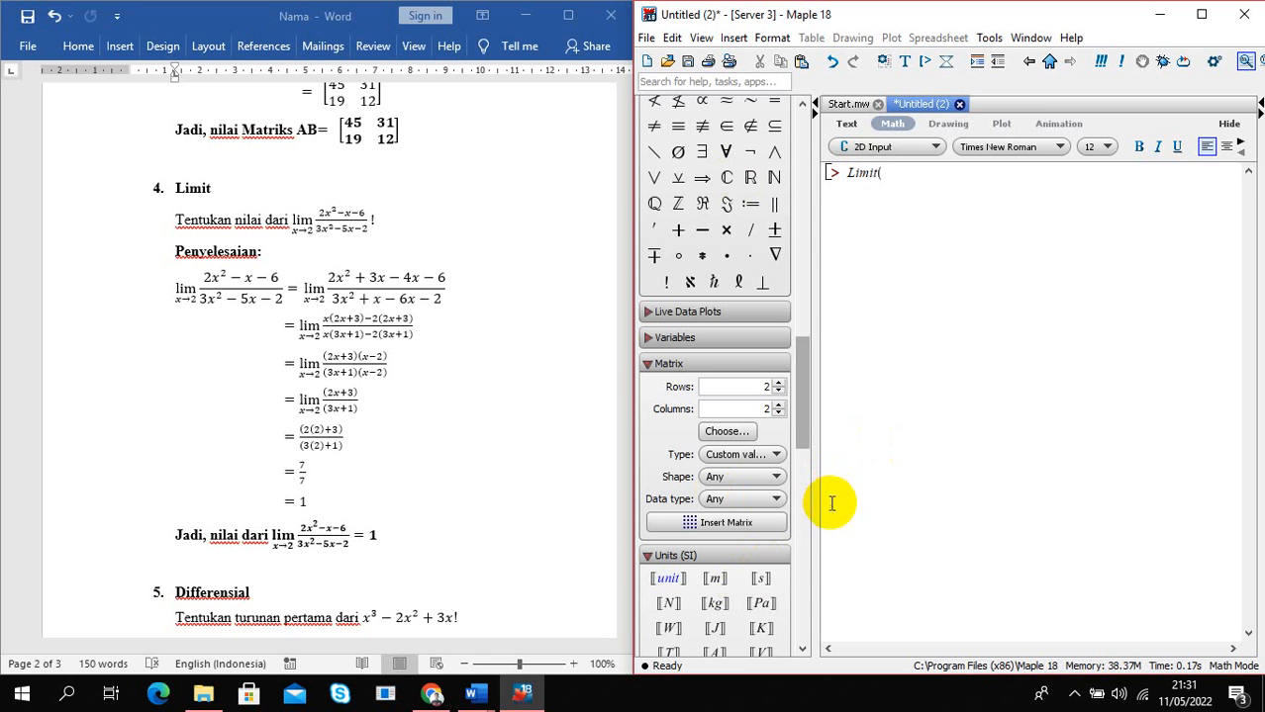
pyautogui.moveTo(809, 419); pyautogui.dragTo(806, 417)
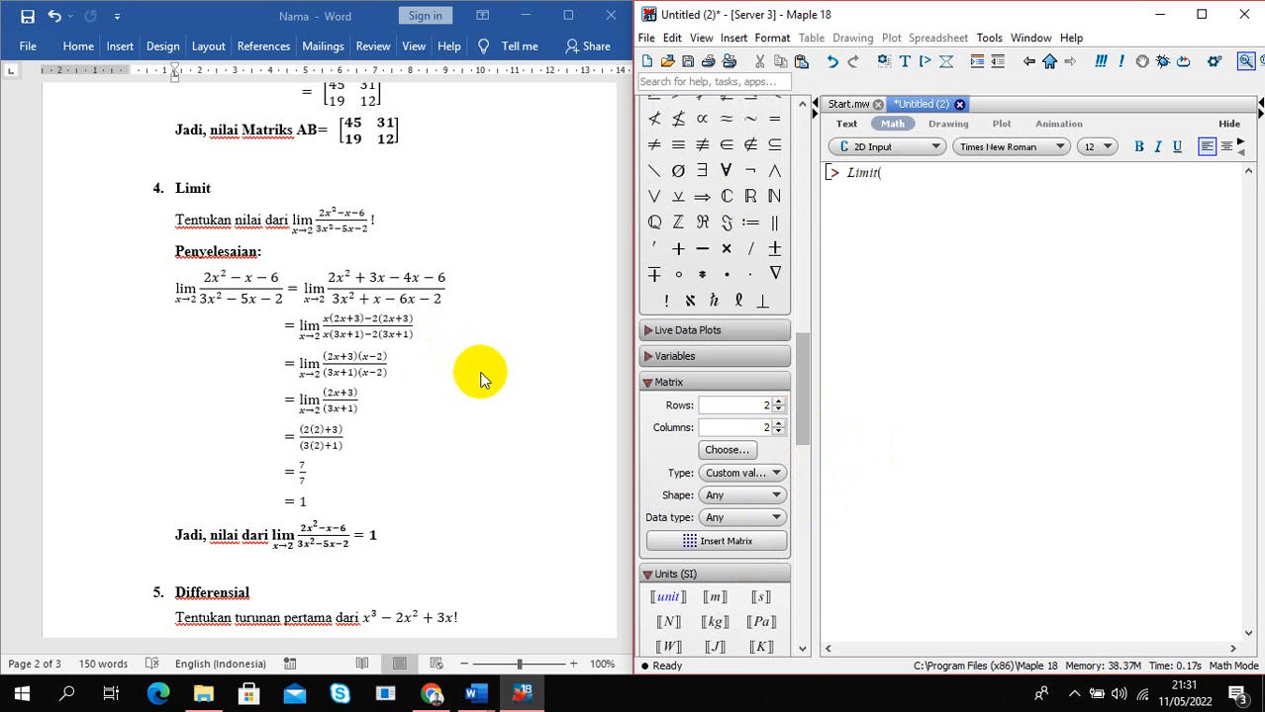
pyautogui.click(368, 229)
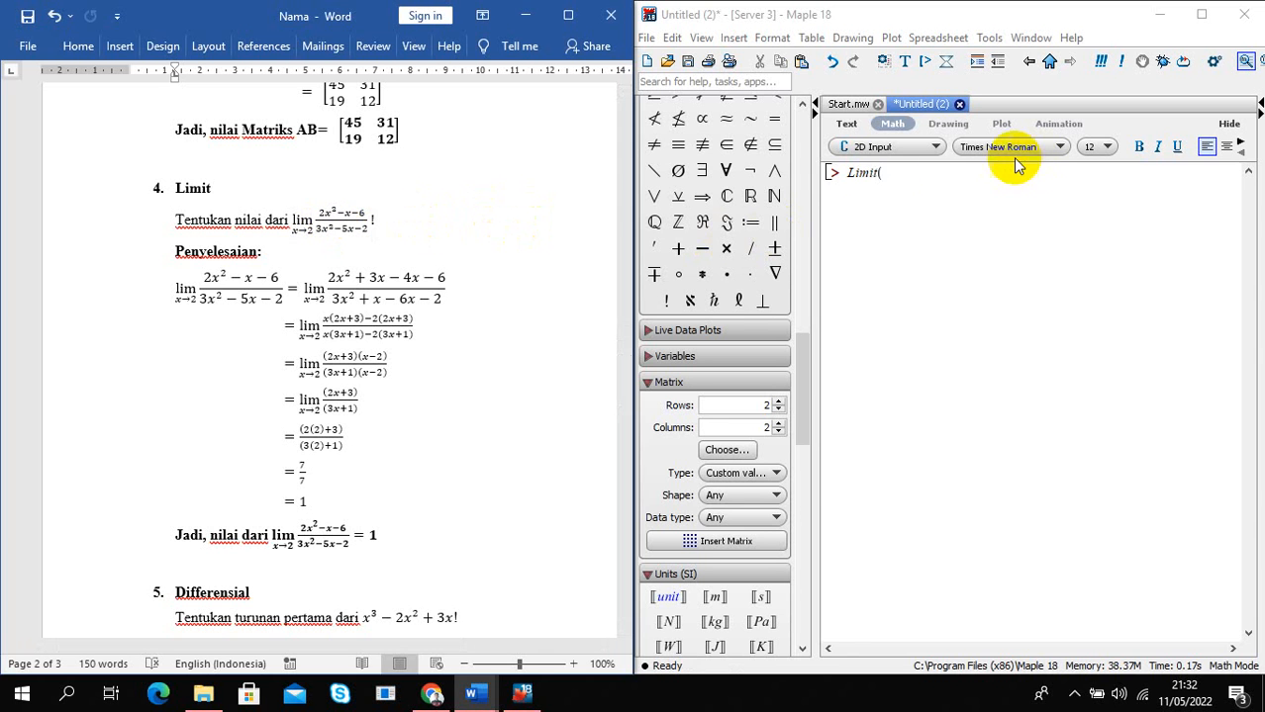
pyautogui.click(912, 172)
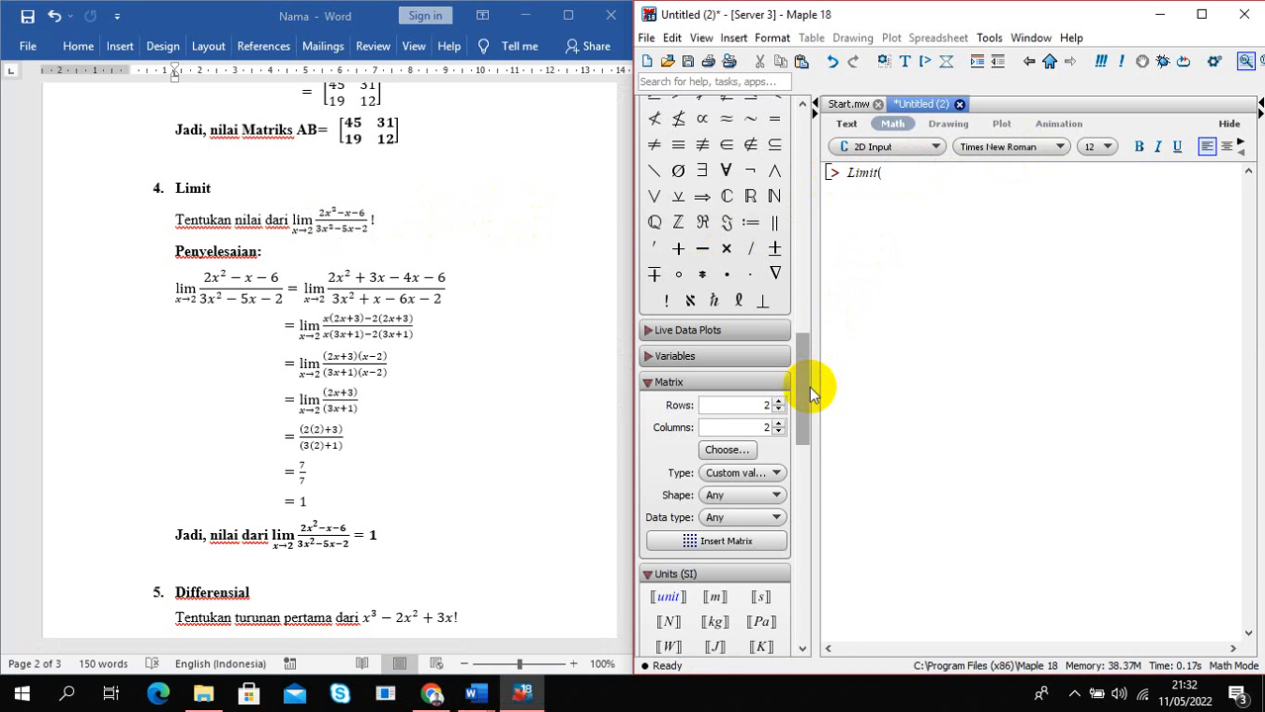
pyautogui.moveTo(809, 393); pyautogui.dragTo(800, 169)
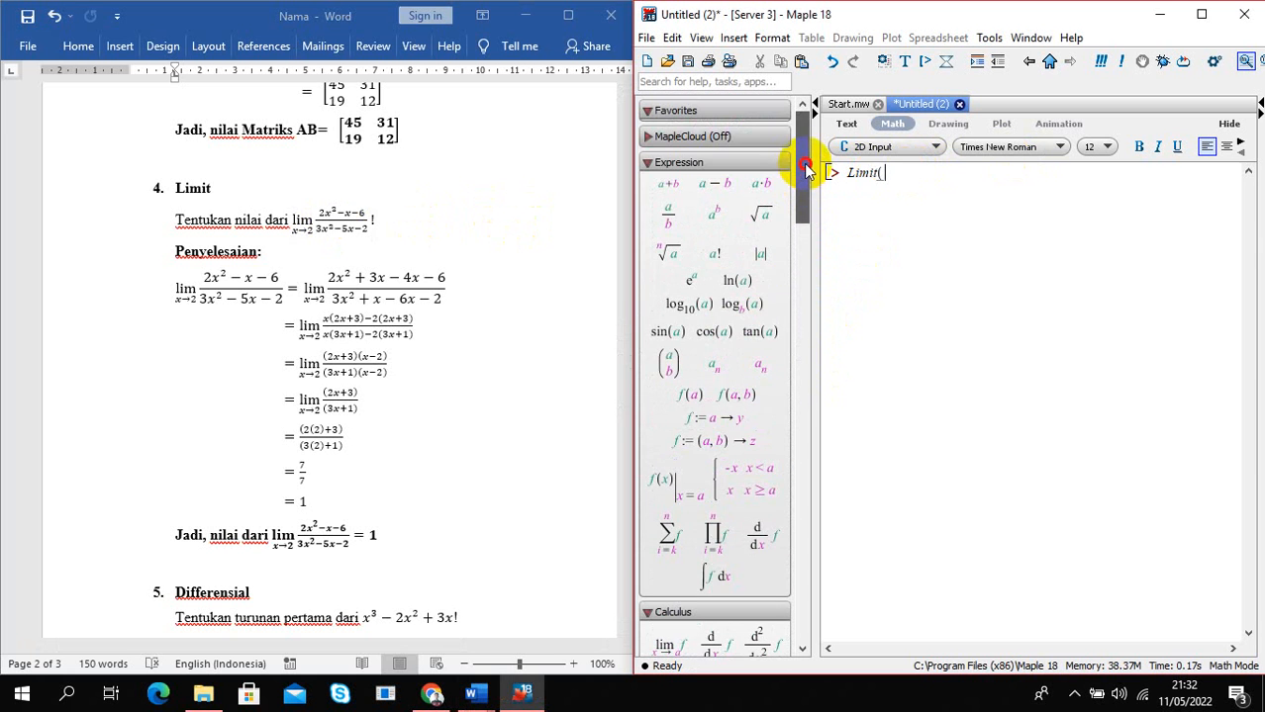
pyautogui.click(661, 111)
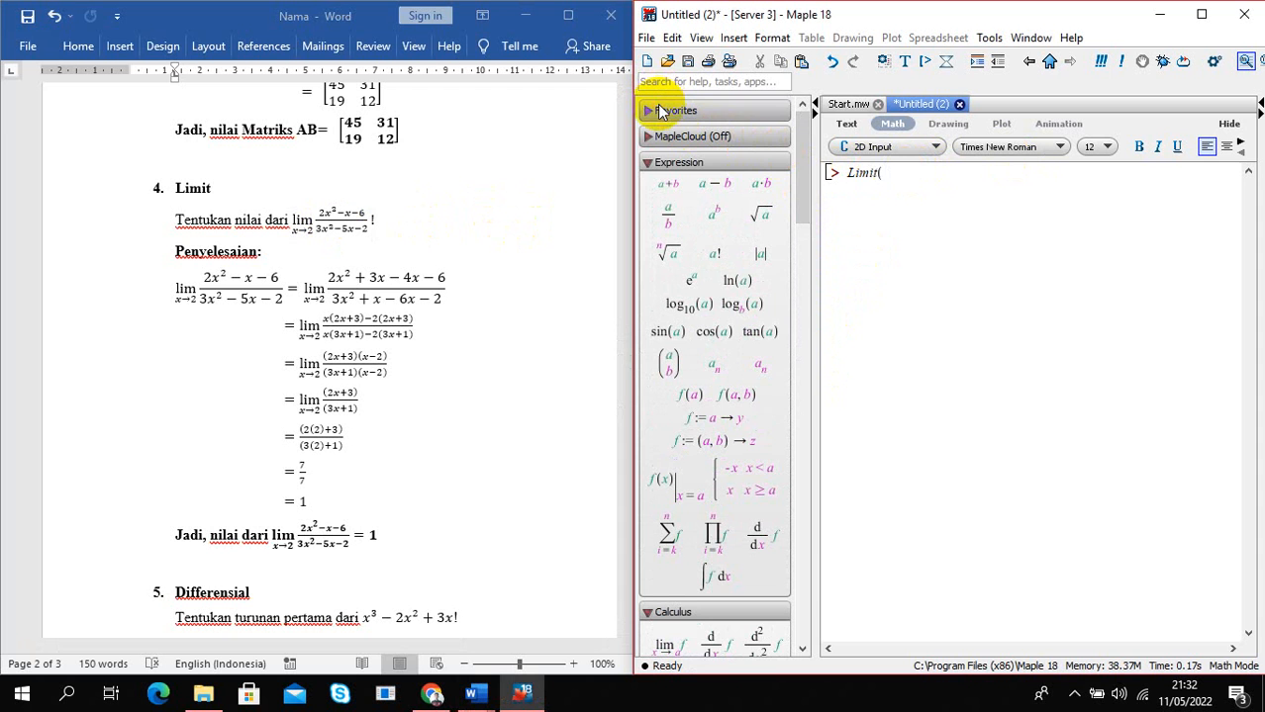
pyautogui.click(661, 112)
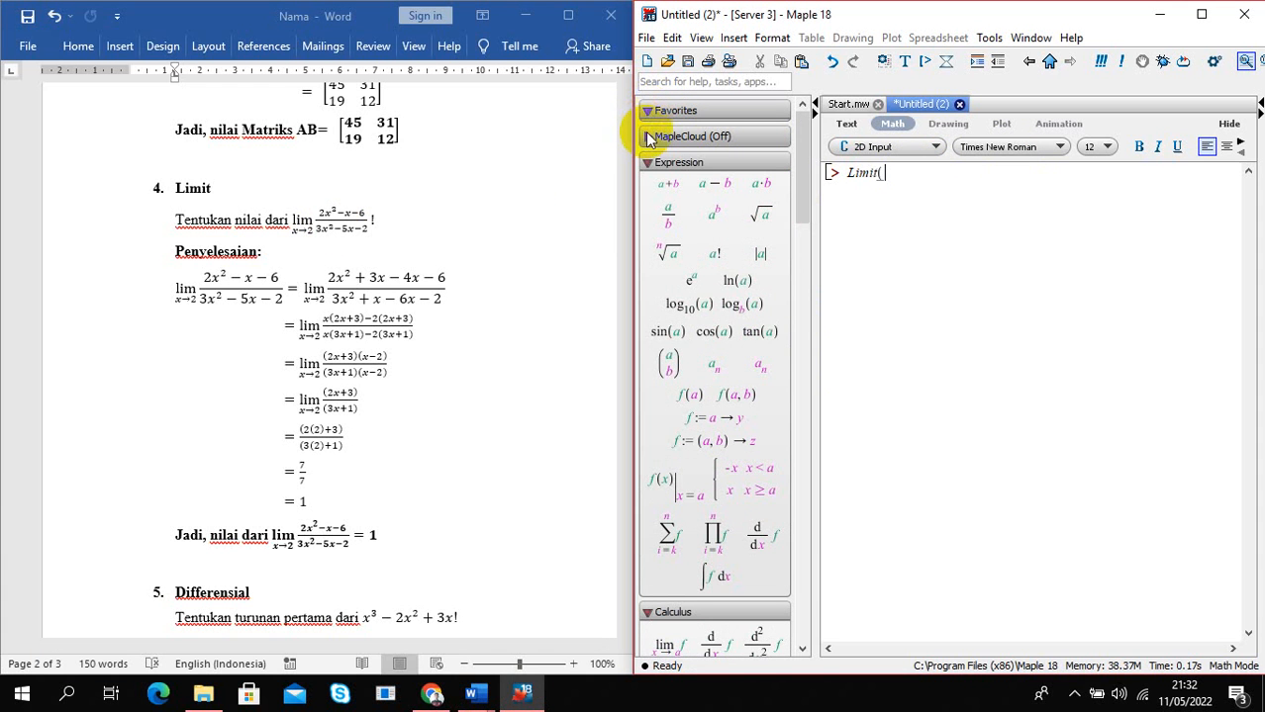
pyautogui.click(647, 138)
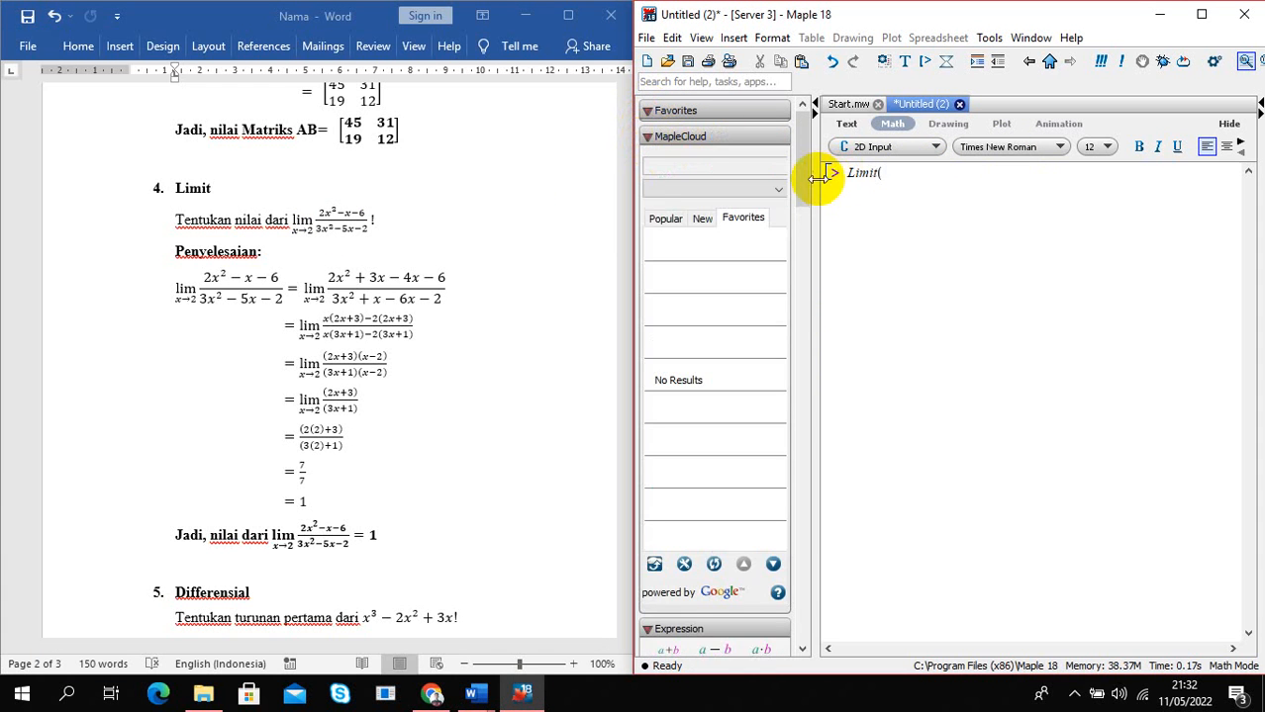
pyautogui.moveTo(805, 185); pyautogui.dragTo(814, 272)
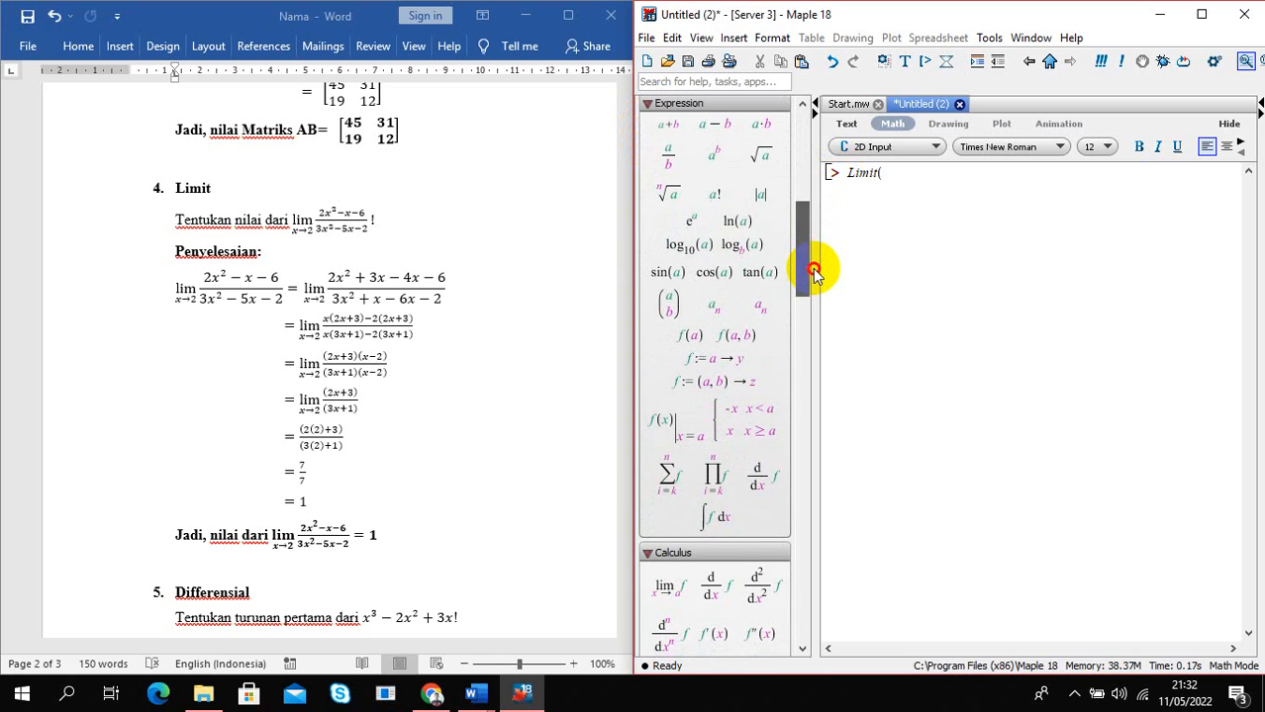
pyautogui.click(668, 155)
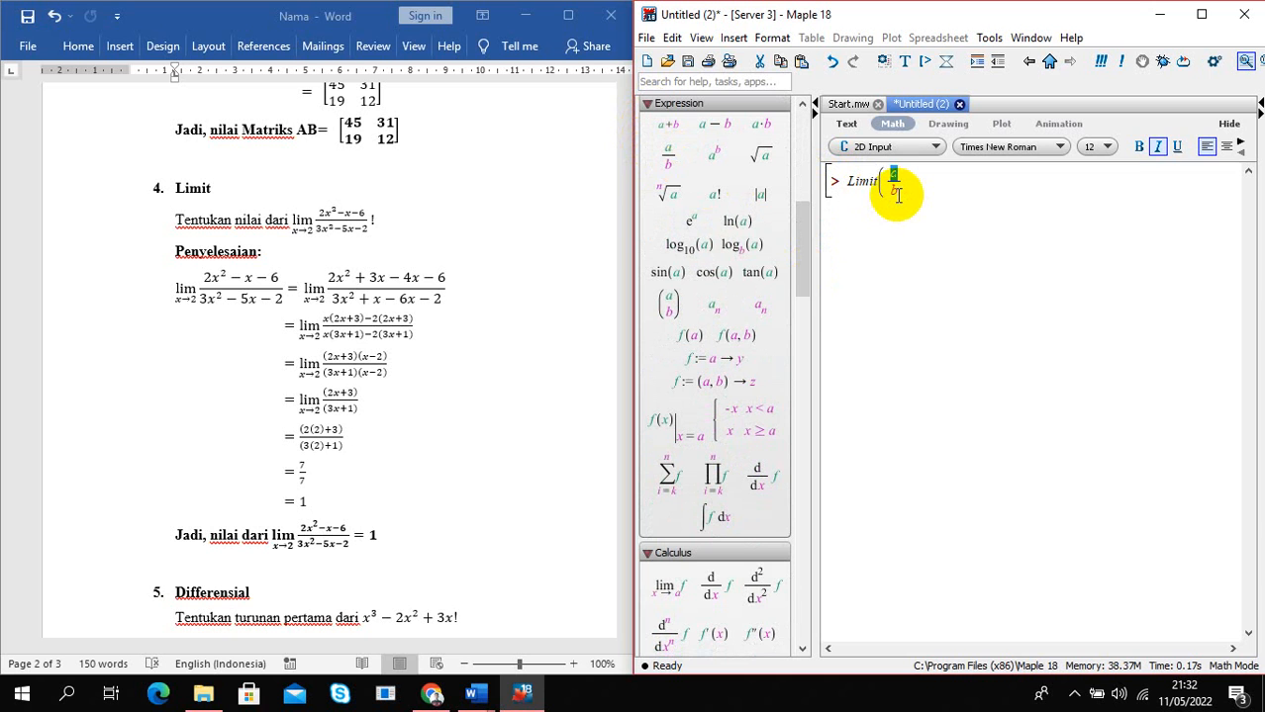
# Fill the numerator of the fraction in Limit with 2x^2 - x - 6
pyautogui.write('2x')
pyautogui.write('3')
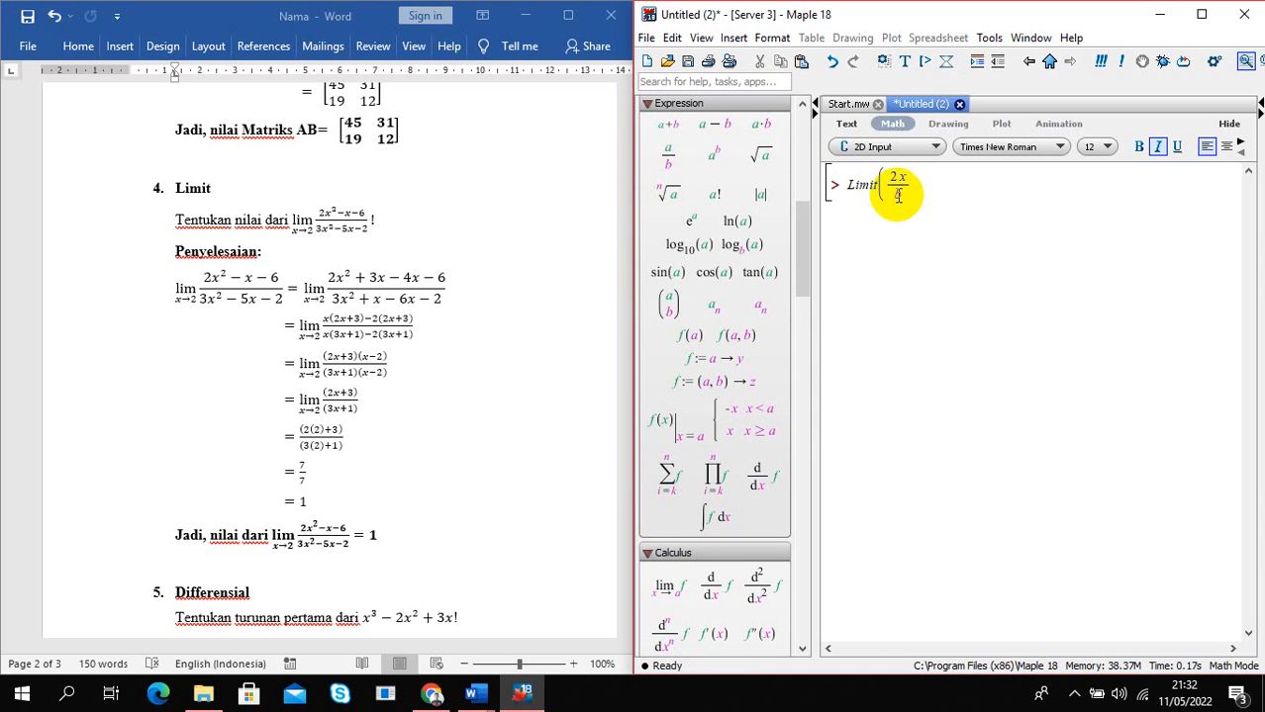
pyautogui.write('^2')
pyautogui.press('Right')
pyautogui.write('-x-')
pyautogui.press('BackSpace')
pyautogui.press('BackSpace')
pyautogui.write('x - 6')
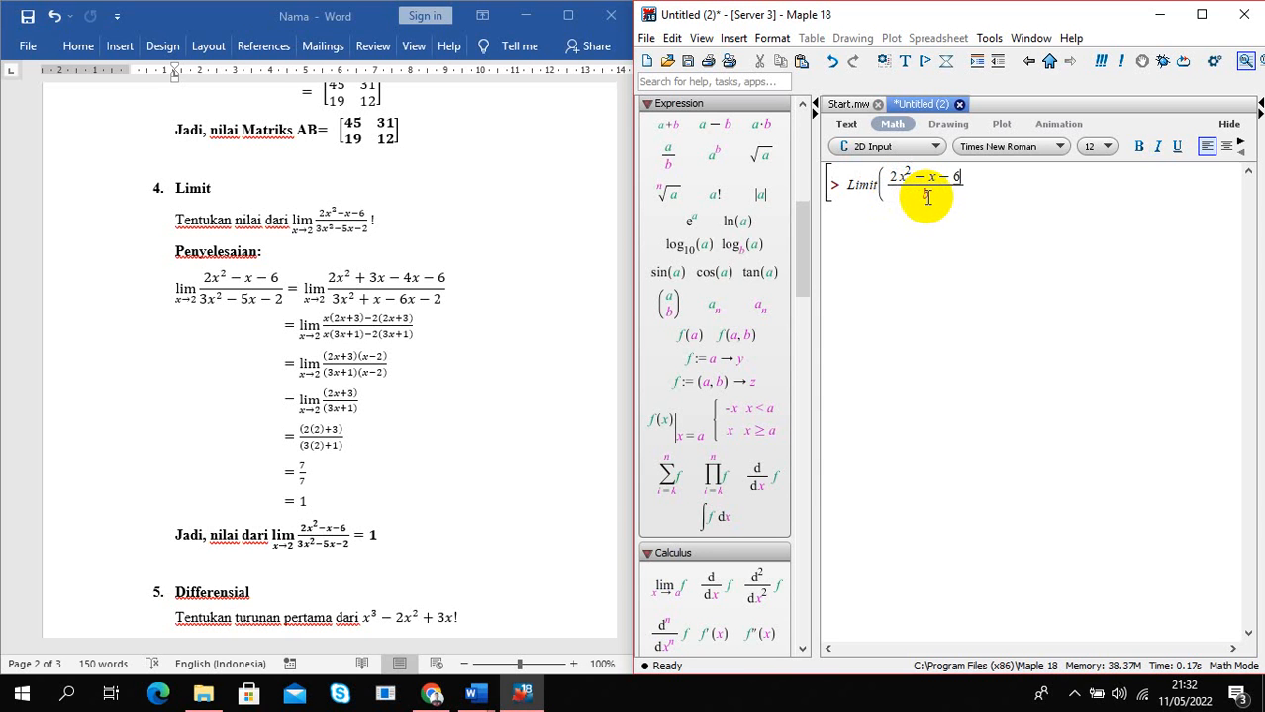
# Fill the denominator of the fraction in Limit with 3x^2 - 5x - 2
pyautogui.click(927, 195)
pyautogui.write('3x')
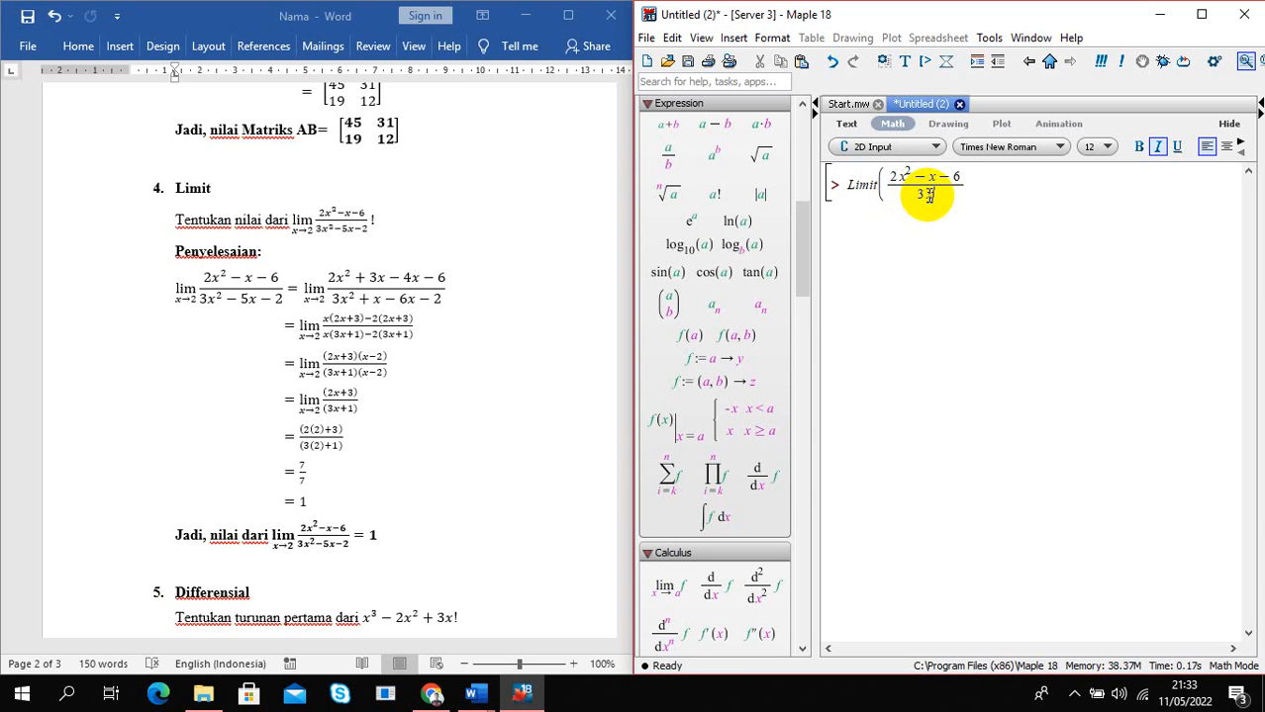
pyautogui.write('^2')
pyautogui.press('Right')
pyautogui.write('-')
pyautogui.press('BackSpace')
pyautogui.write('-5x-2')
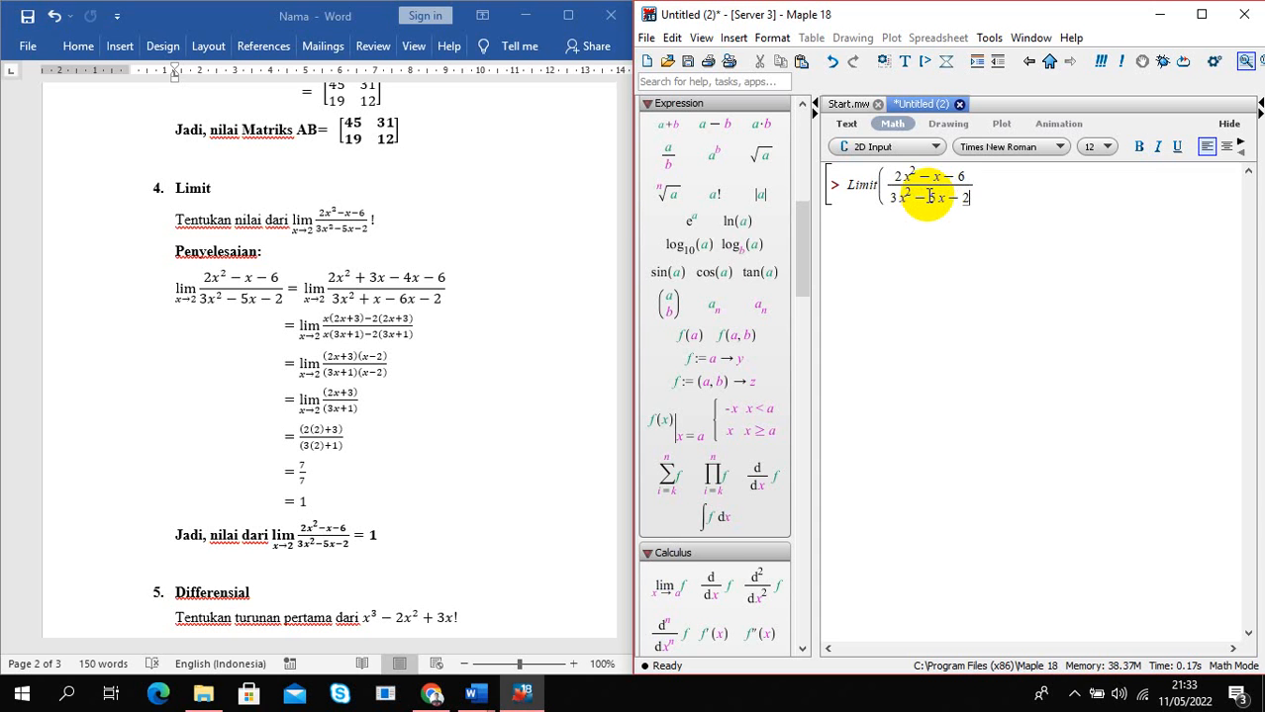
# Close the Limit command's parenthesis after the fraction and evaluate the line
pyautogui.click(977, 187)
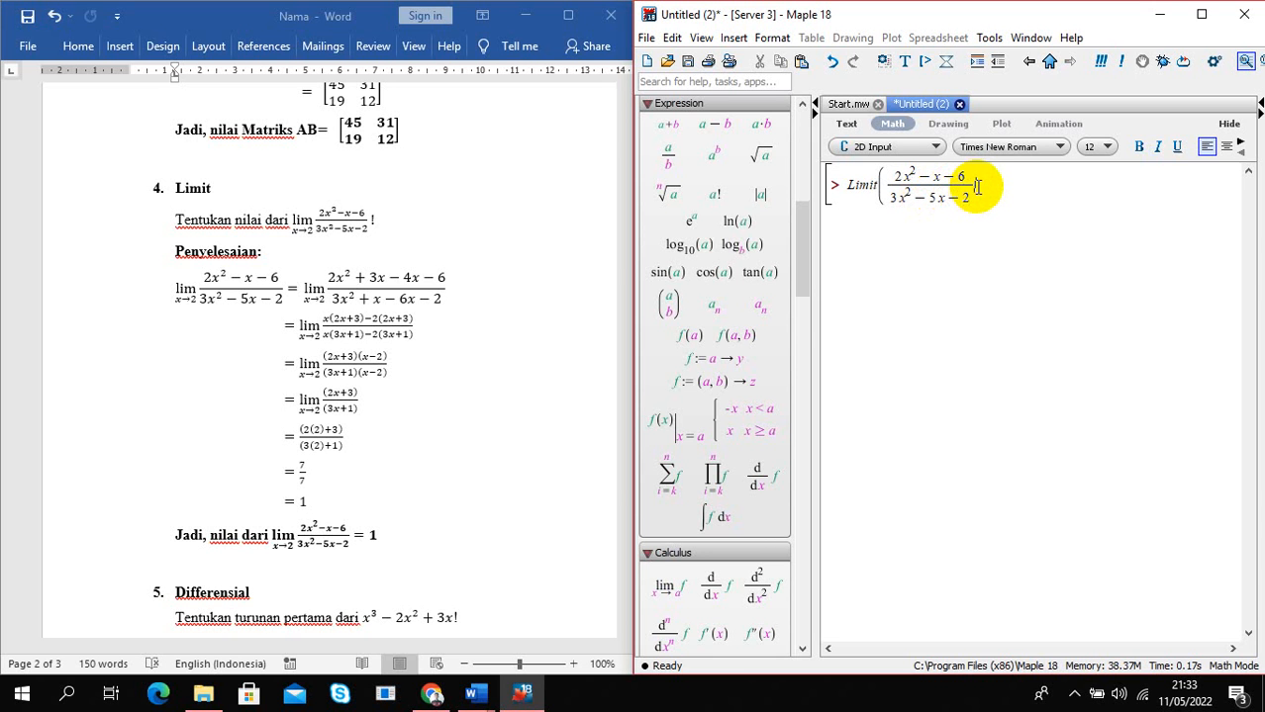
pyautogui.write(')')
pyautogui.press('Return')
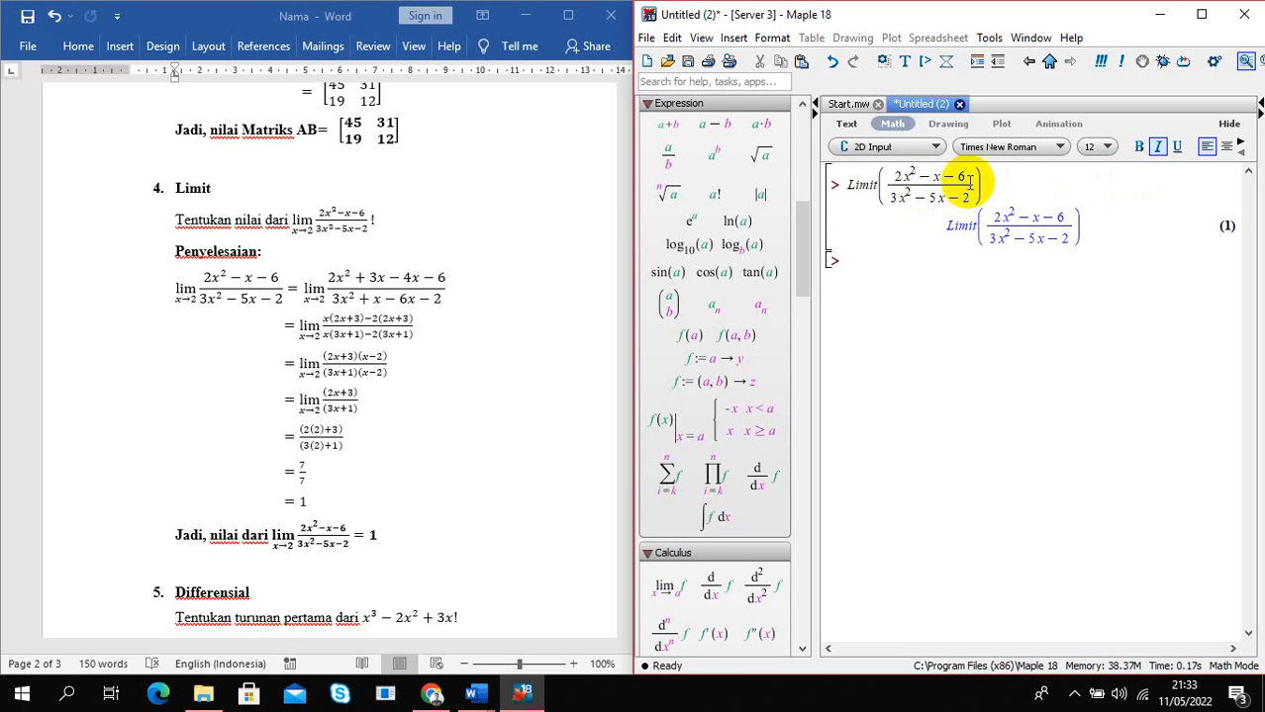
# Add the limit point , x = 2 after the fraction inside Limit and evaluate the line again
pyautogui.click(975, 184)
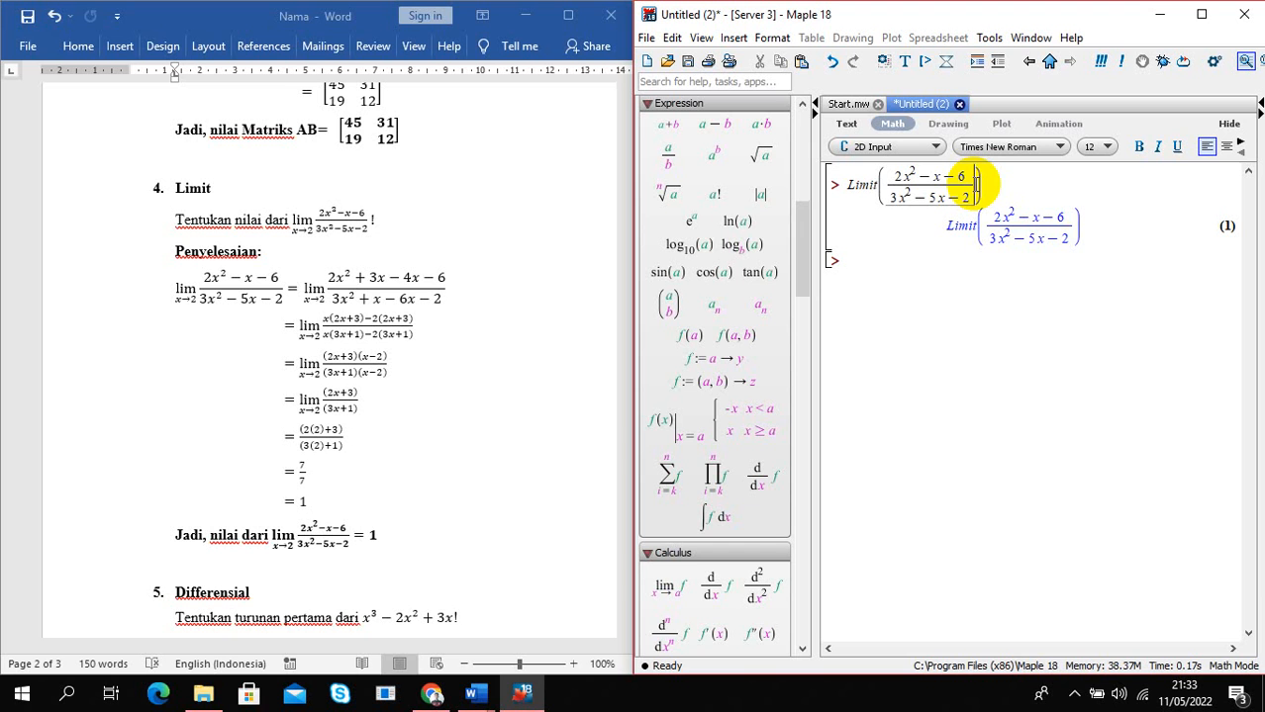
pyautogui.write(', ')
pyautogui.write('x = 2')
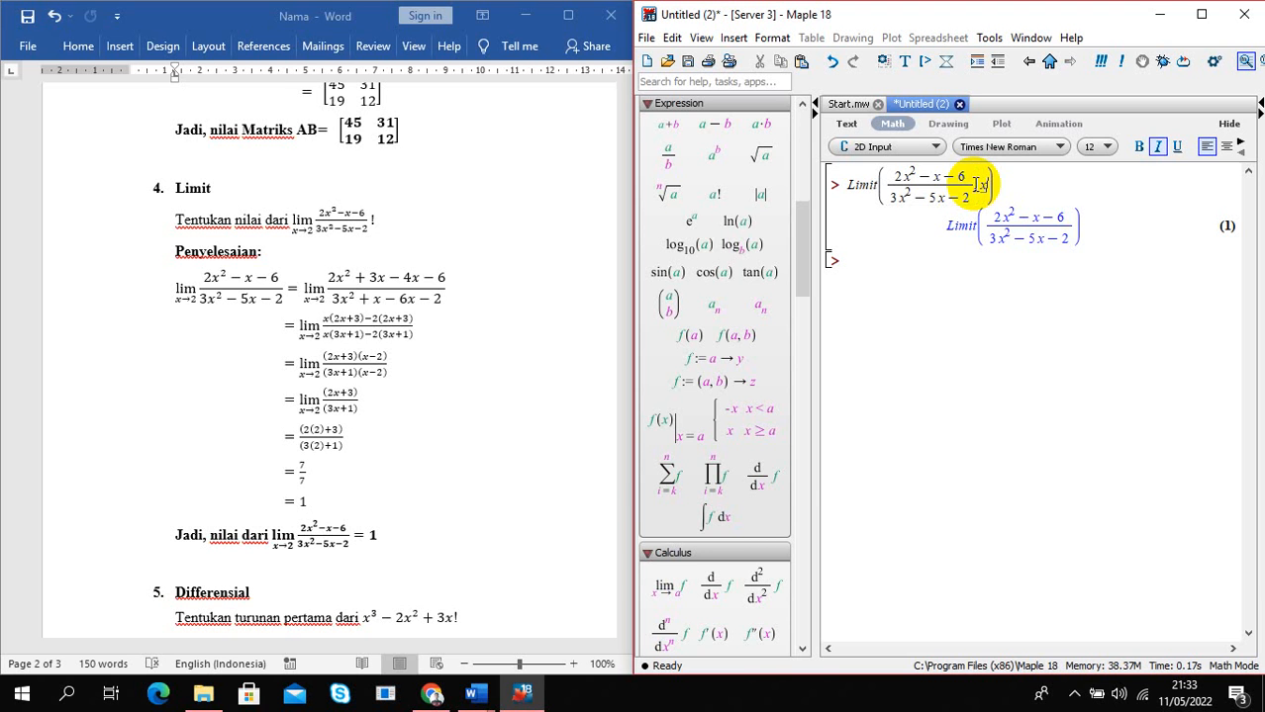
pyautogui.click(861, 262)
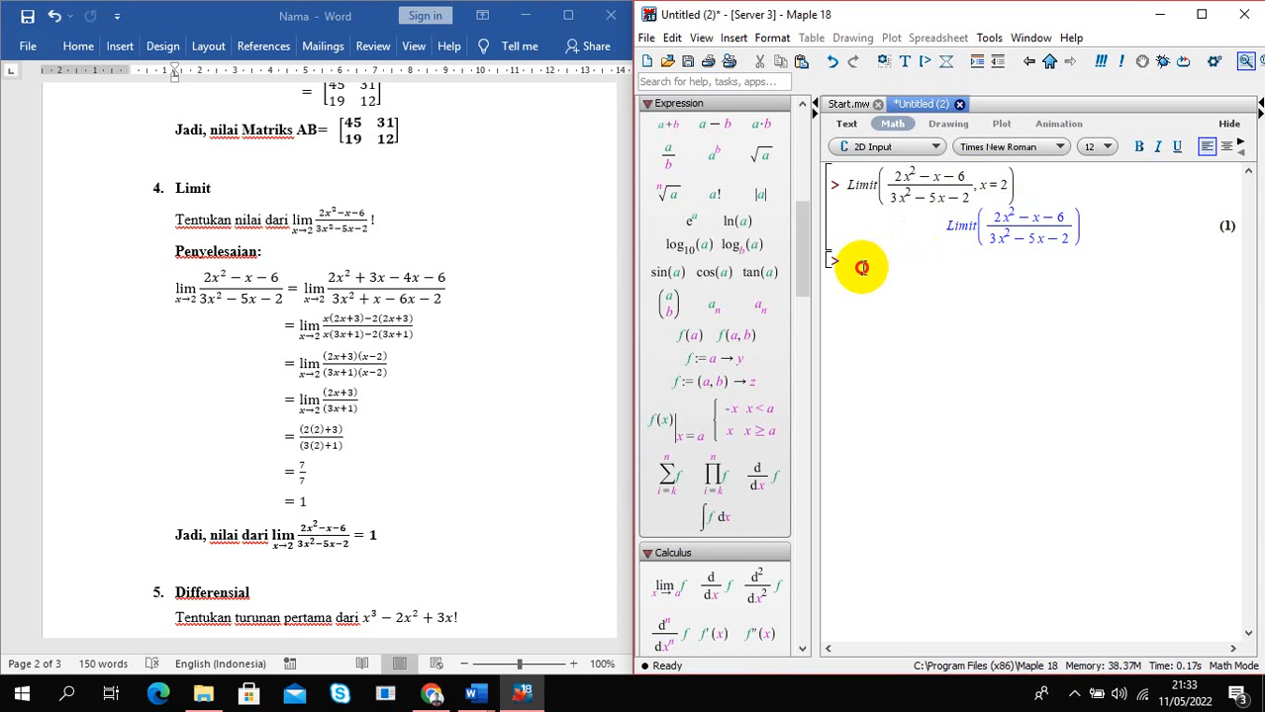
pyautogui.write('l')
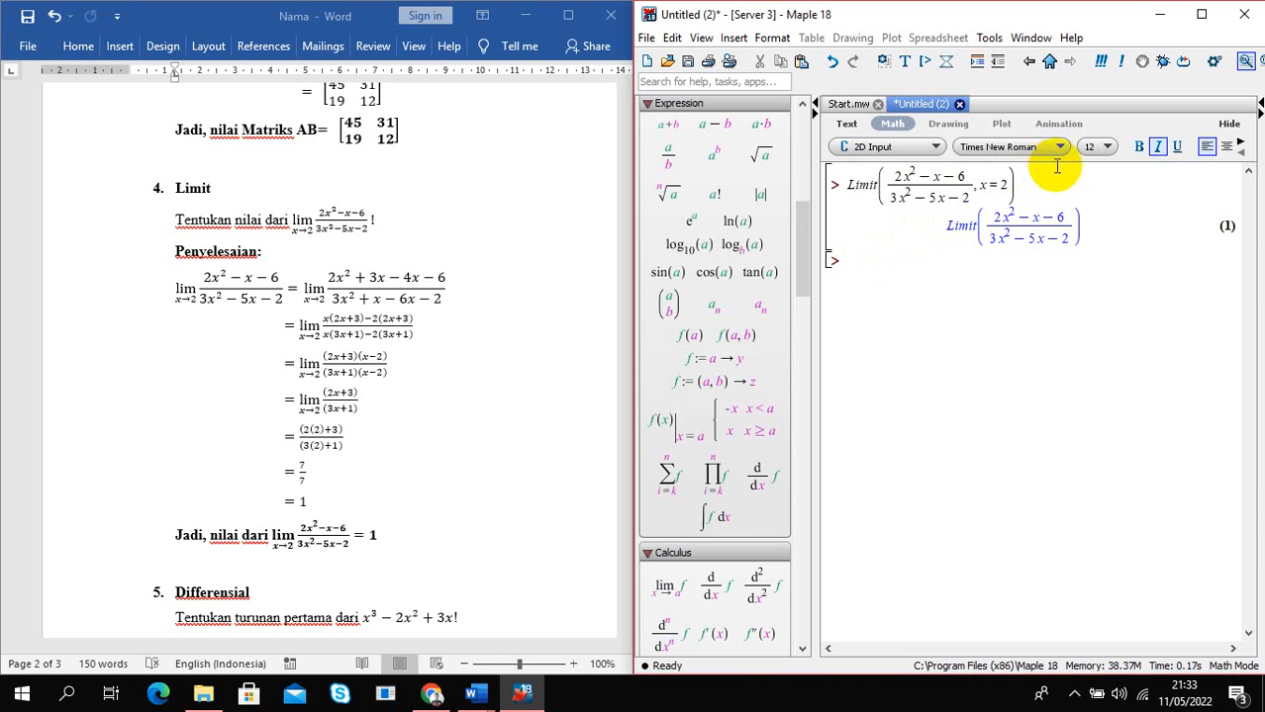
pyautogui.click(1029, 178)
pyautogui.press('Return')
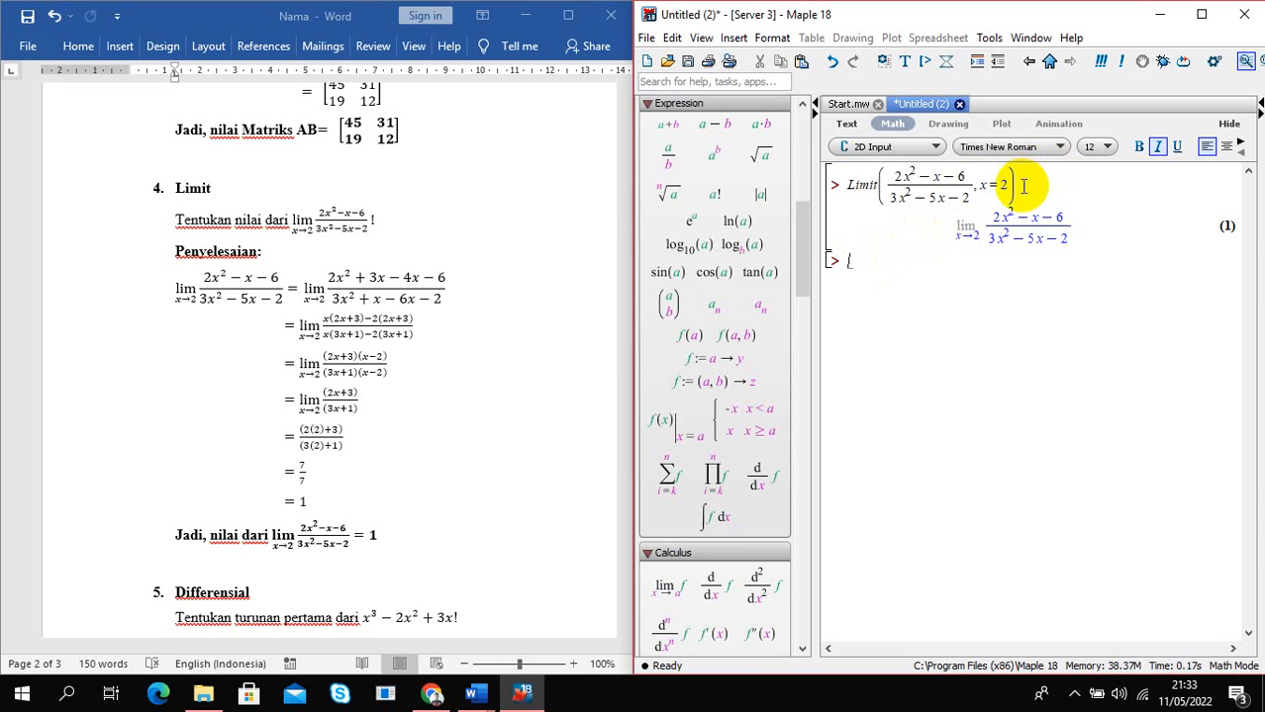
# Begin a lowercase limit( command on the next worksheet line
pyautogui.click(853, 262)
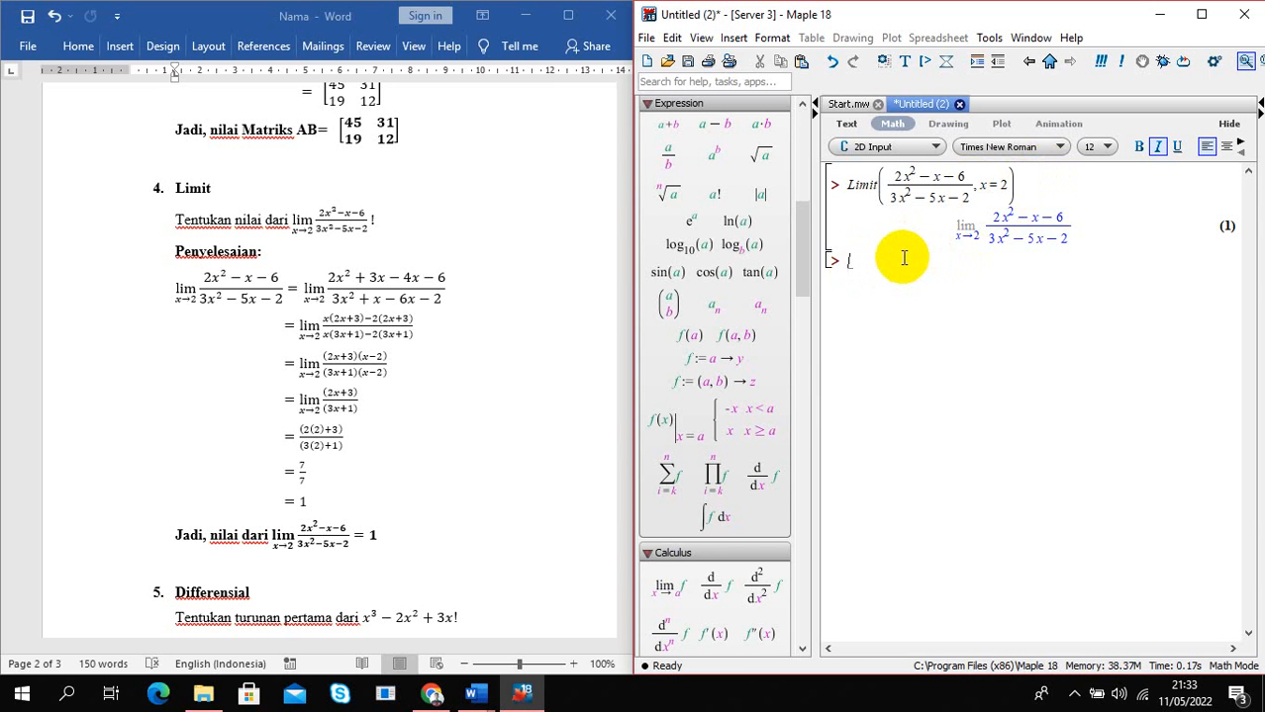
pyautogui.write('limit(')
pyautogui.click(855, 188)
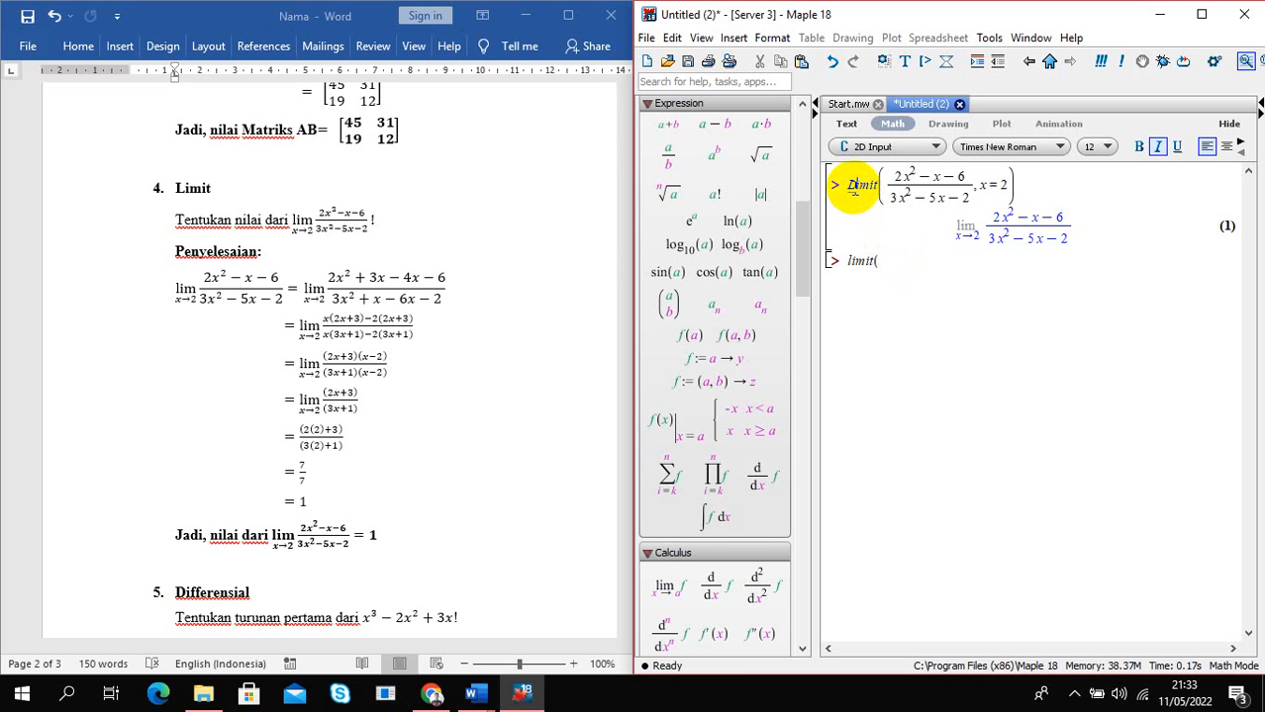
pyautogui.moveTo(855, 188); pyautogui.dragTo(848, 188)
pyautogui.click(852, 260)
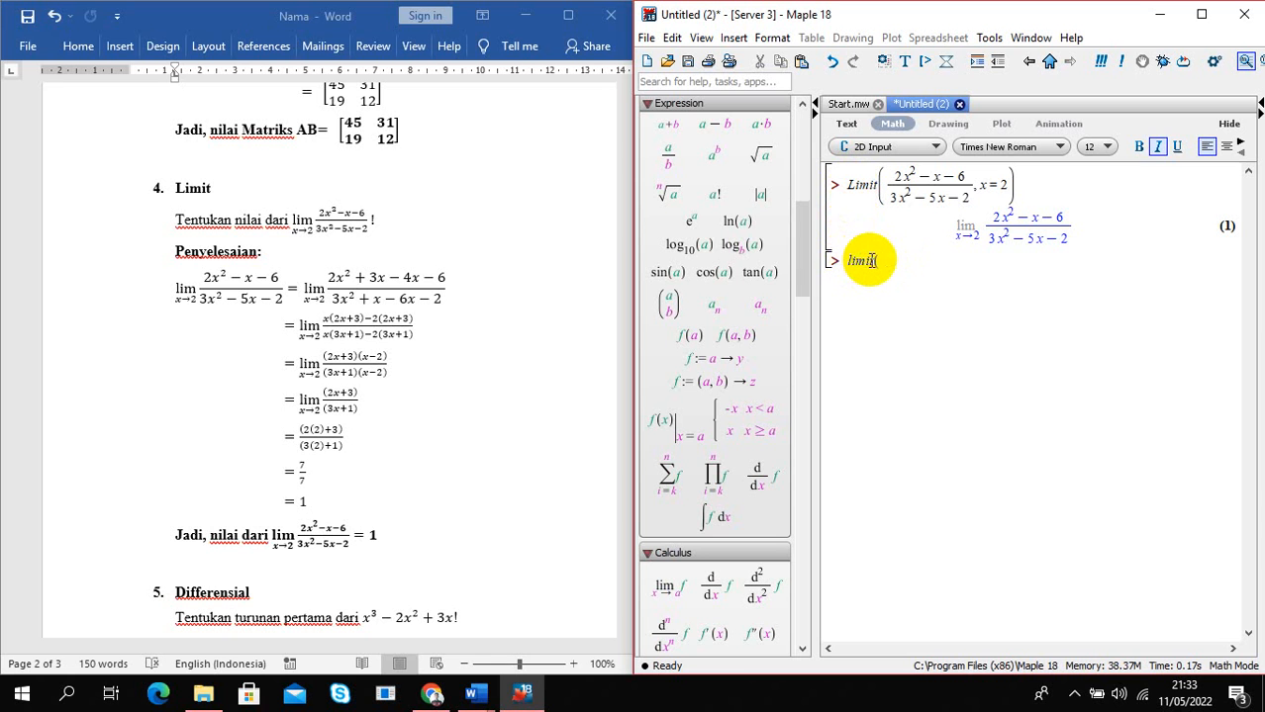
pyautogui.click(880, 261)
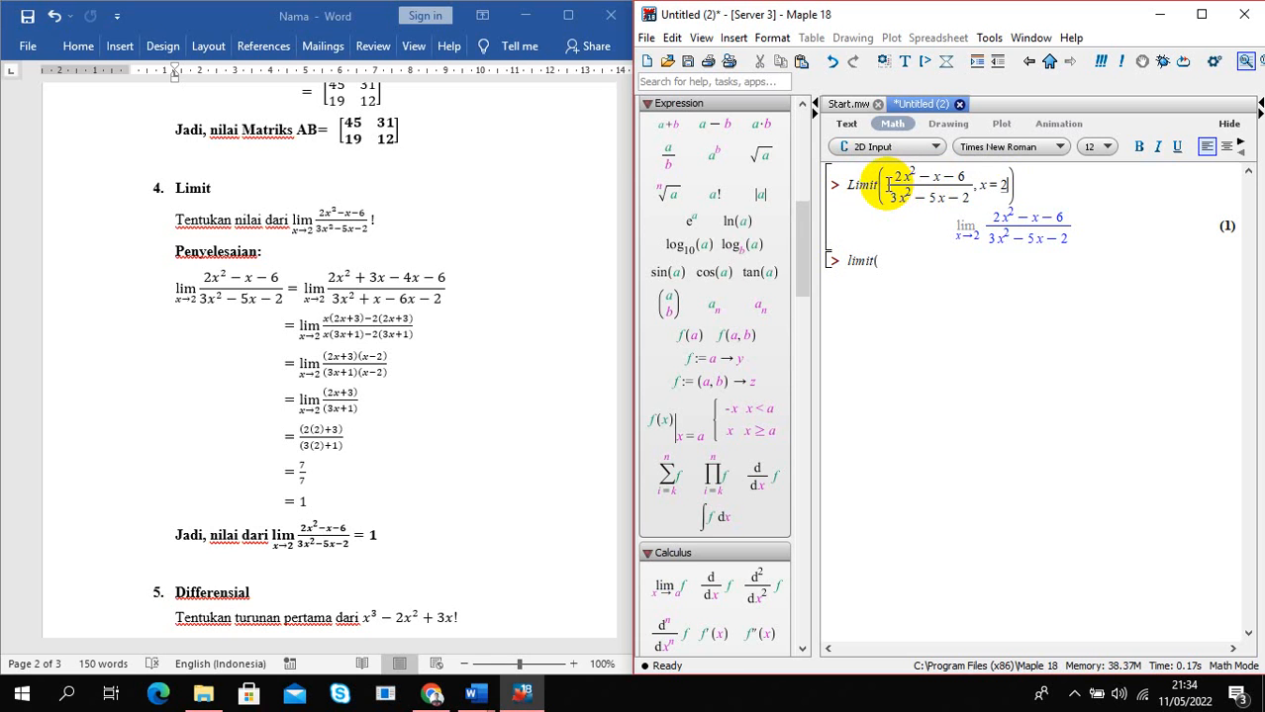
# Copy the parenthesised argument of Limit over the open parenthesis after lowercase limit and evaluate that line
pyautogui.moveTo(895, 186)
pyautogui.mouseDown()
pyautogui.moveTo(1005, 186)
pyautogui.moveTo(907, 185)
pyautogui.mouseUp()
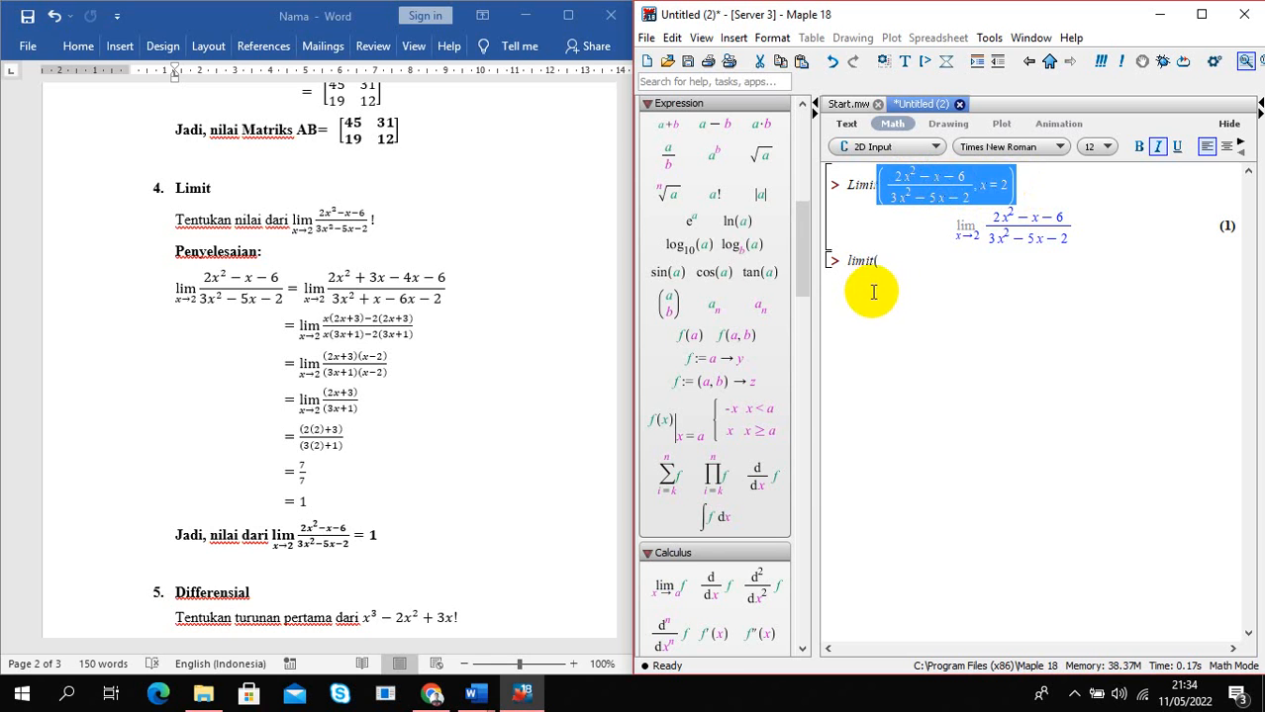
pyautogui.click(874, 262)
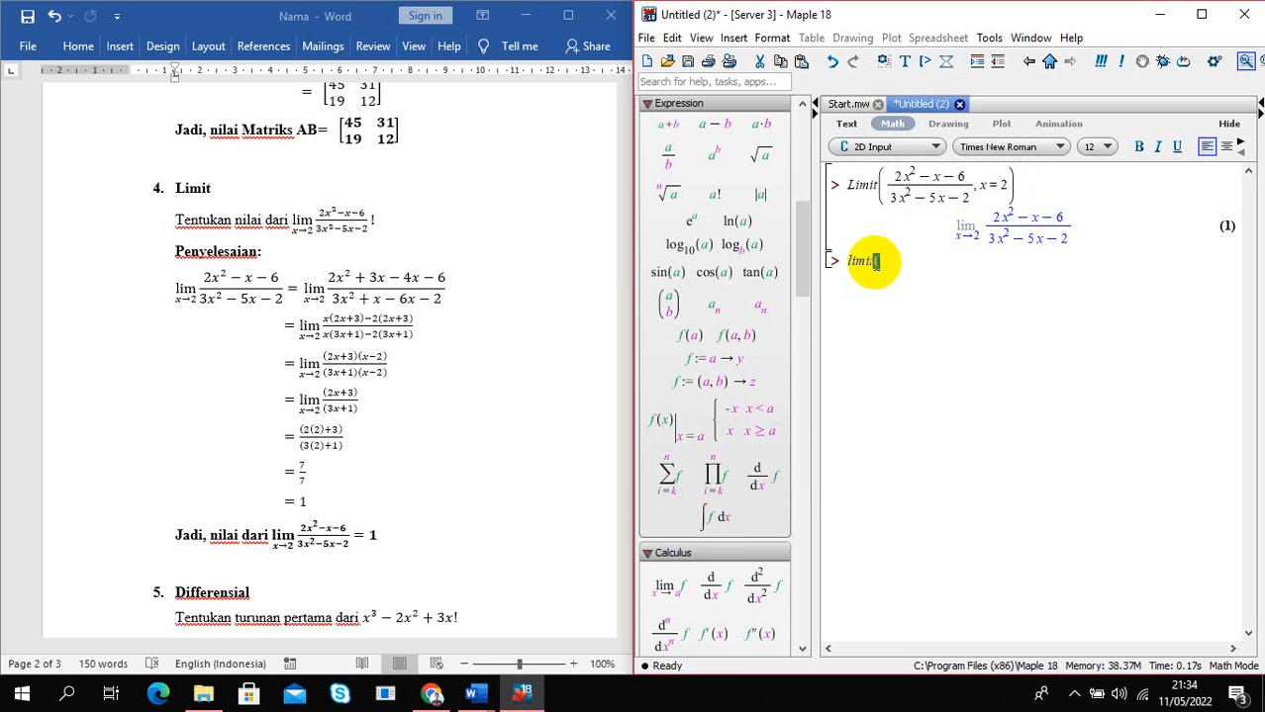
pyautogui.hotkey('ctrl', 'v')
pyautogui.click(1011, 275)
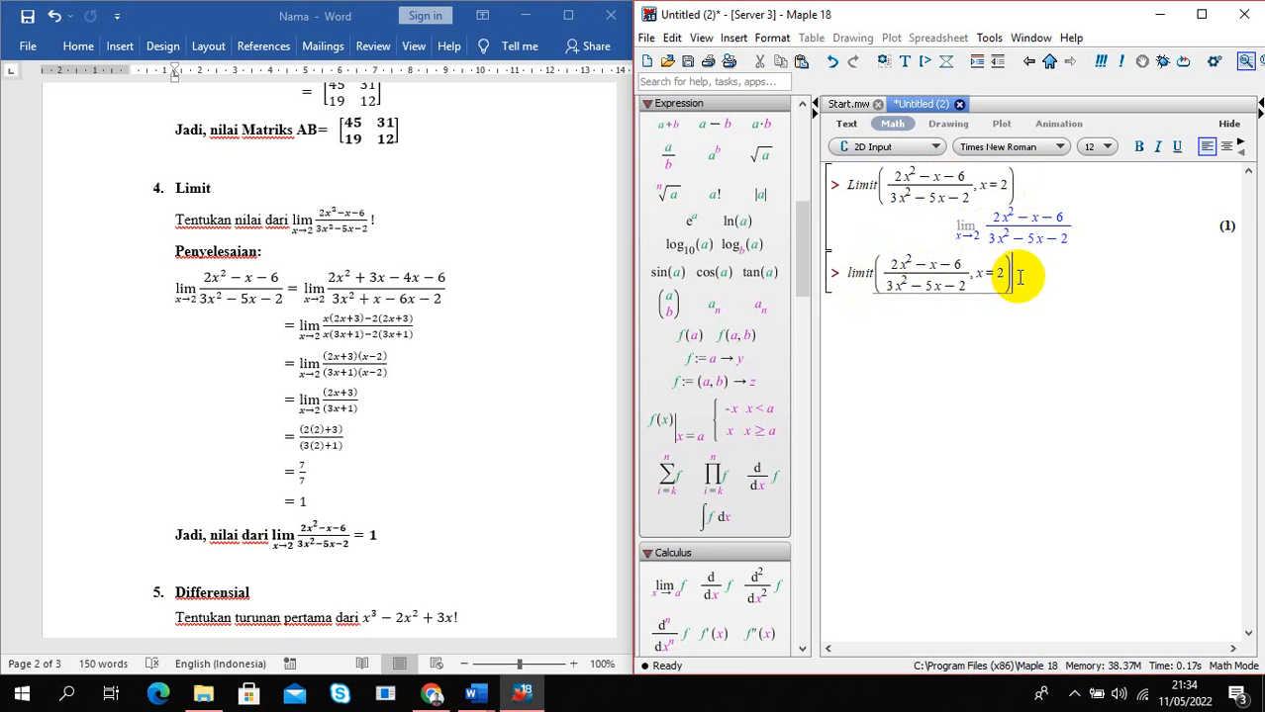
pyautogui.click(1024, 190)
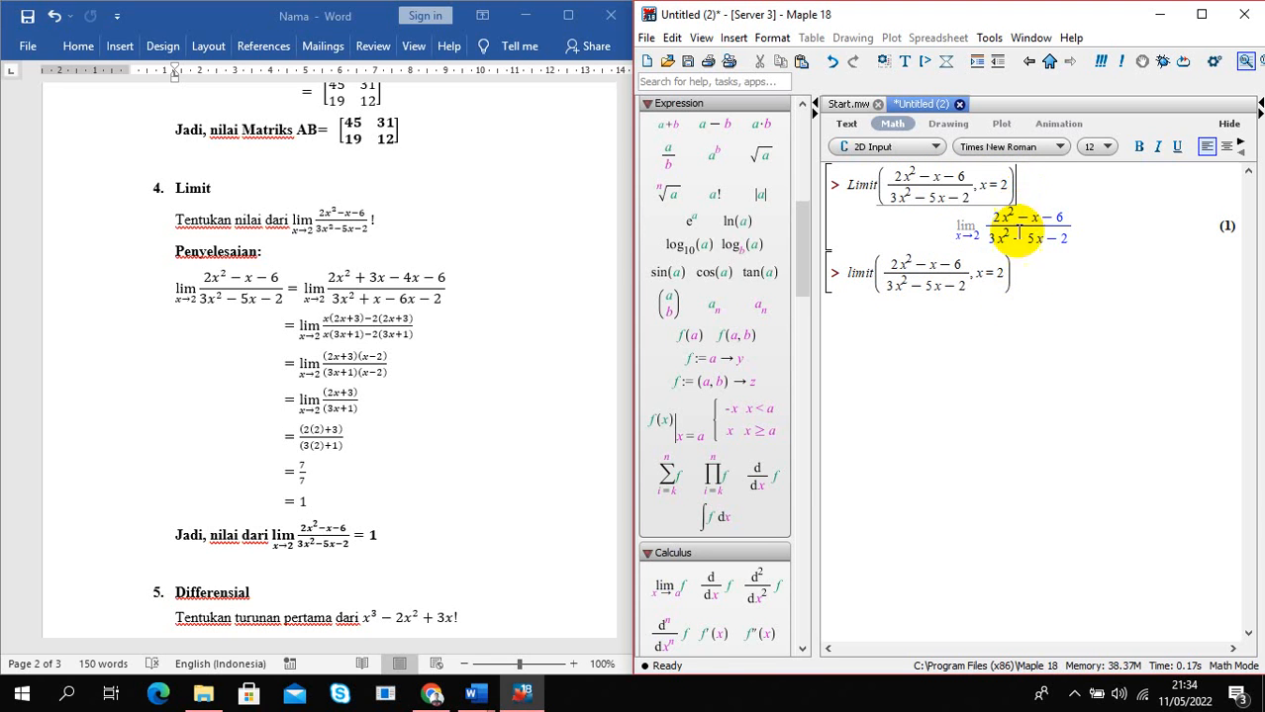
pyautogui.click(1009, 281)
pyautogui.press('Return')
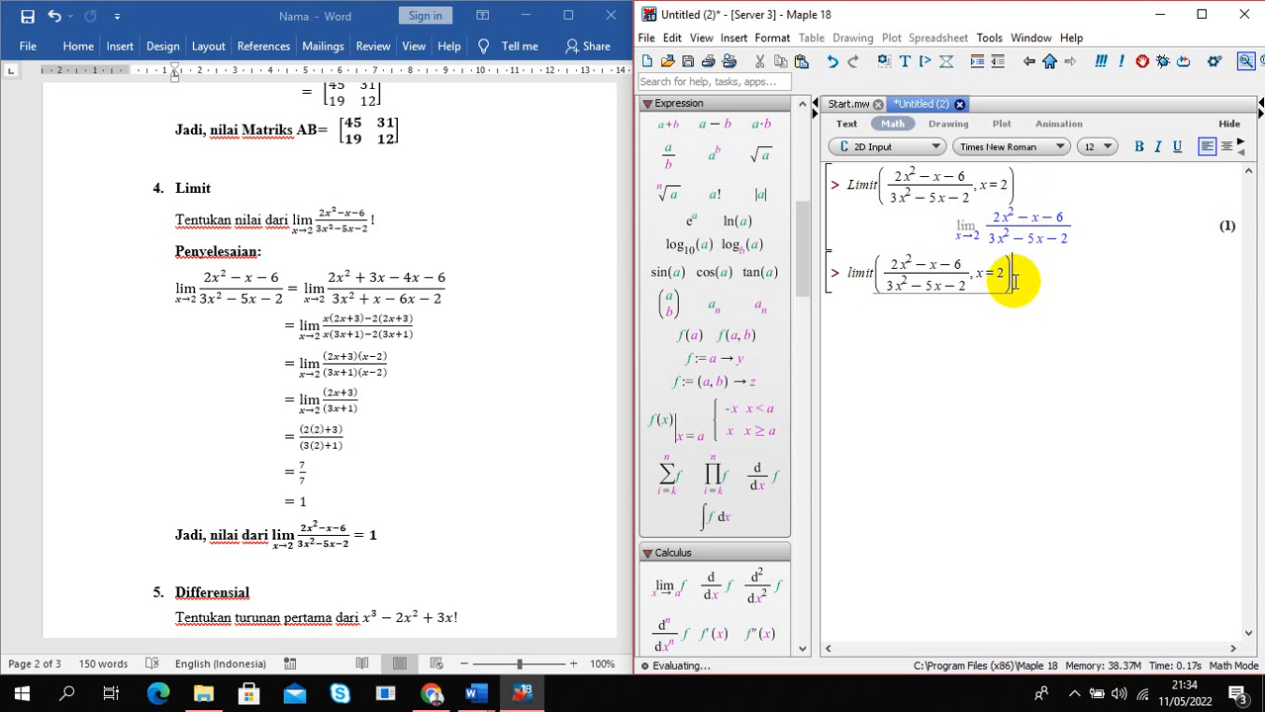